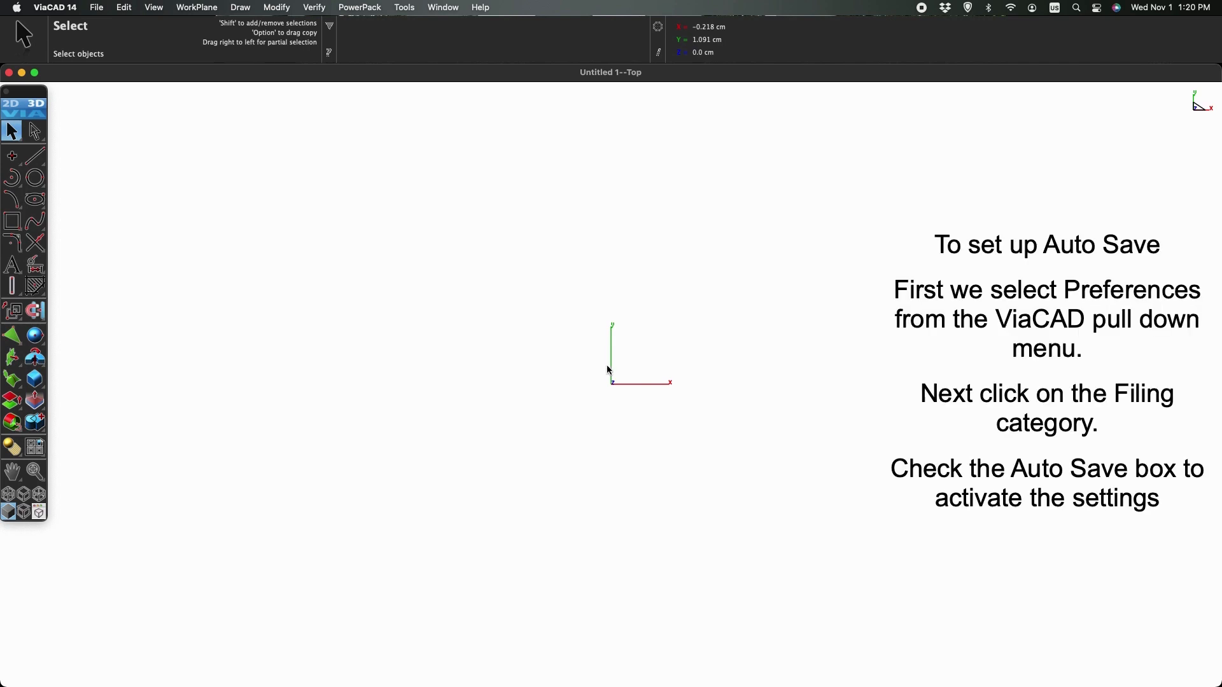
# Step: Enable Auto save in the Filing preferences, saving after 1 minute and keeping a maximum of 5 temp files
pyautogui.click(65, 13)
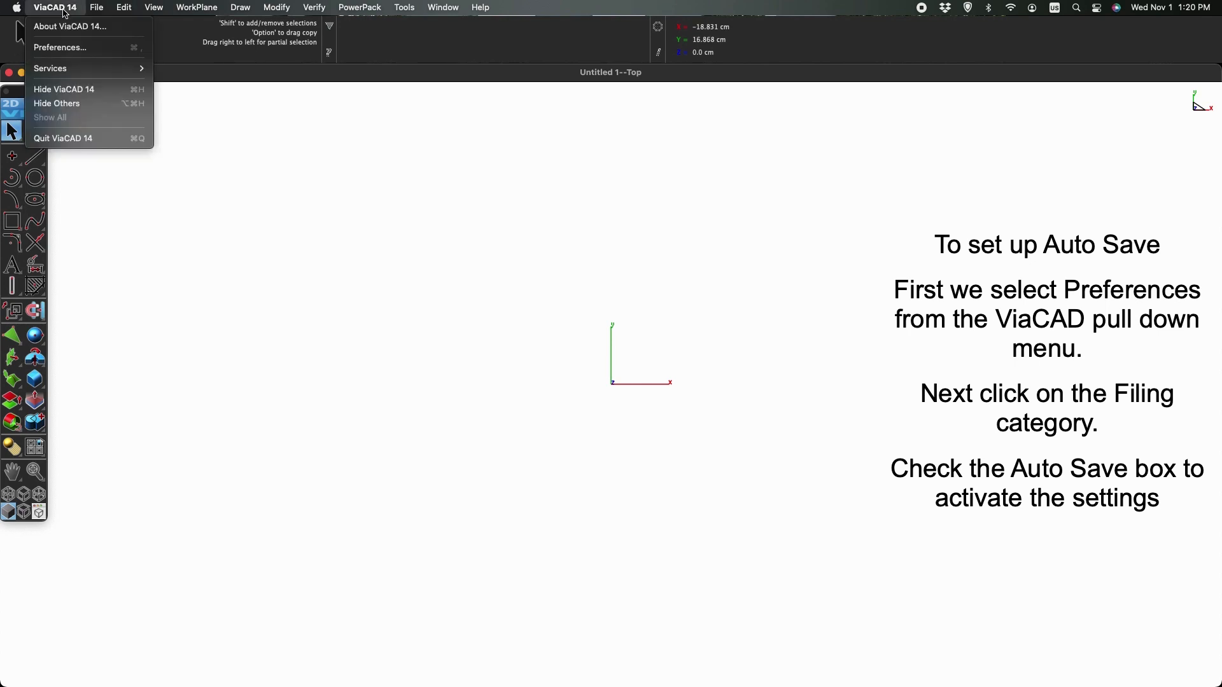
pyautogui.click(73, 51)
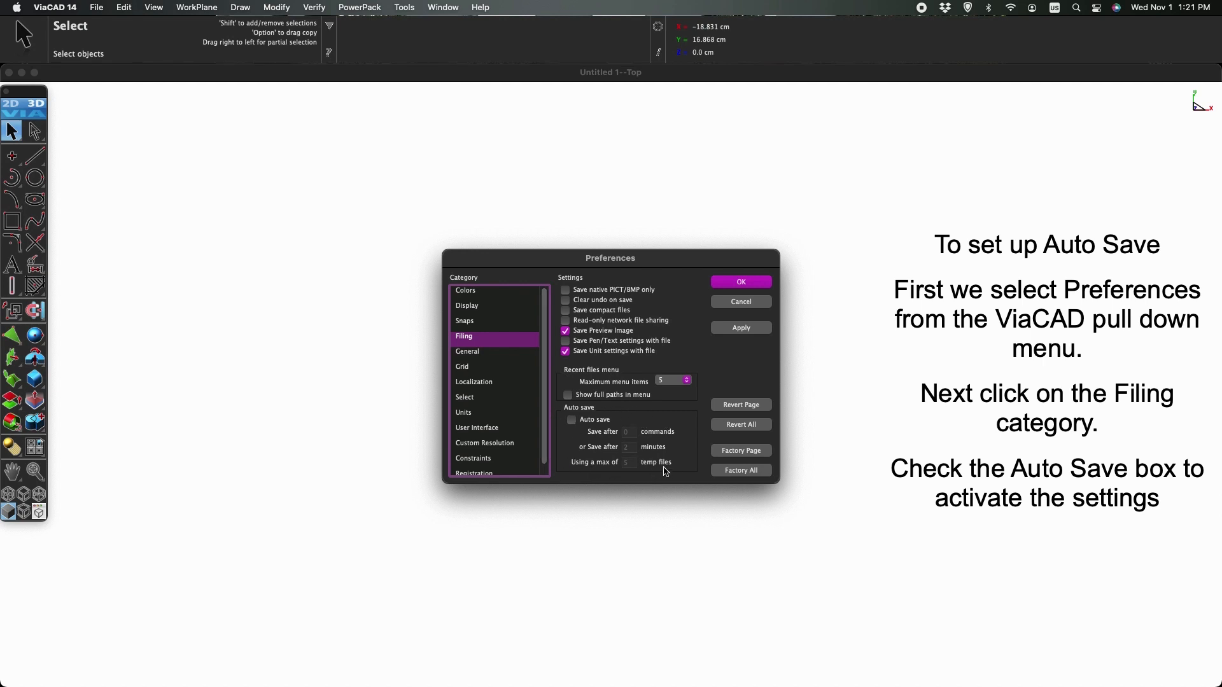
pyautogui.click(572, 421)
pyautogui.click(631, 448)
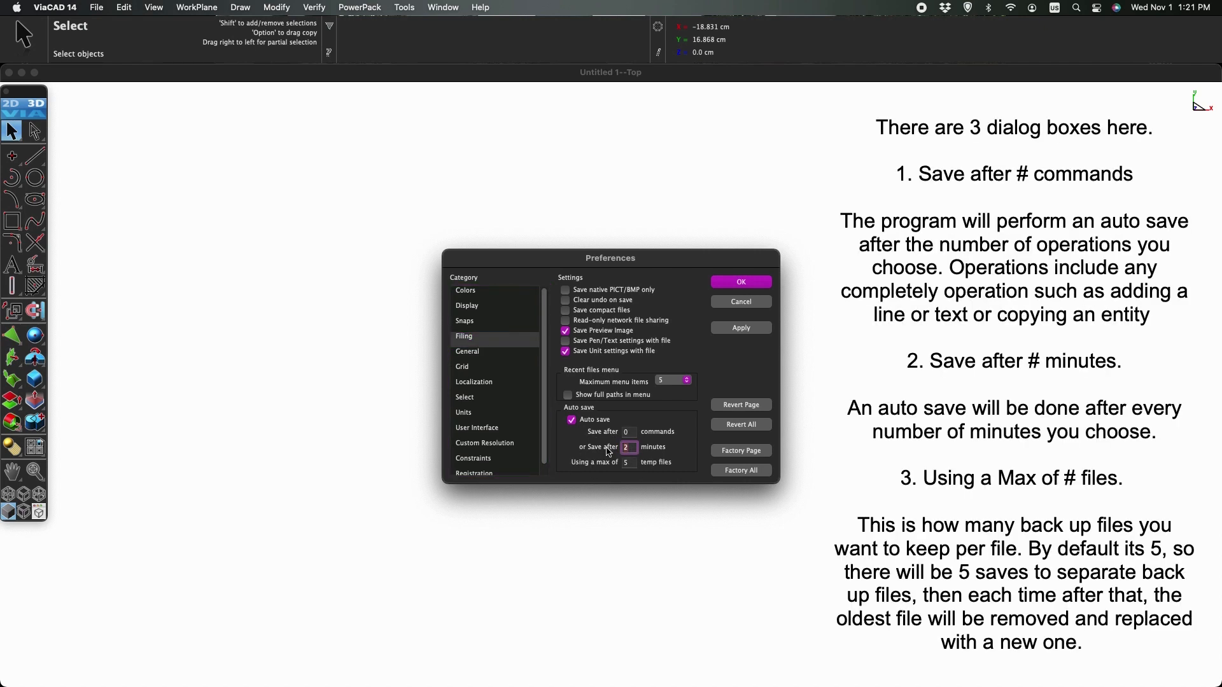
pyautogui.click(635, 464)
pyautogui.click(745, 327)
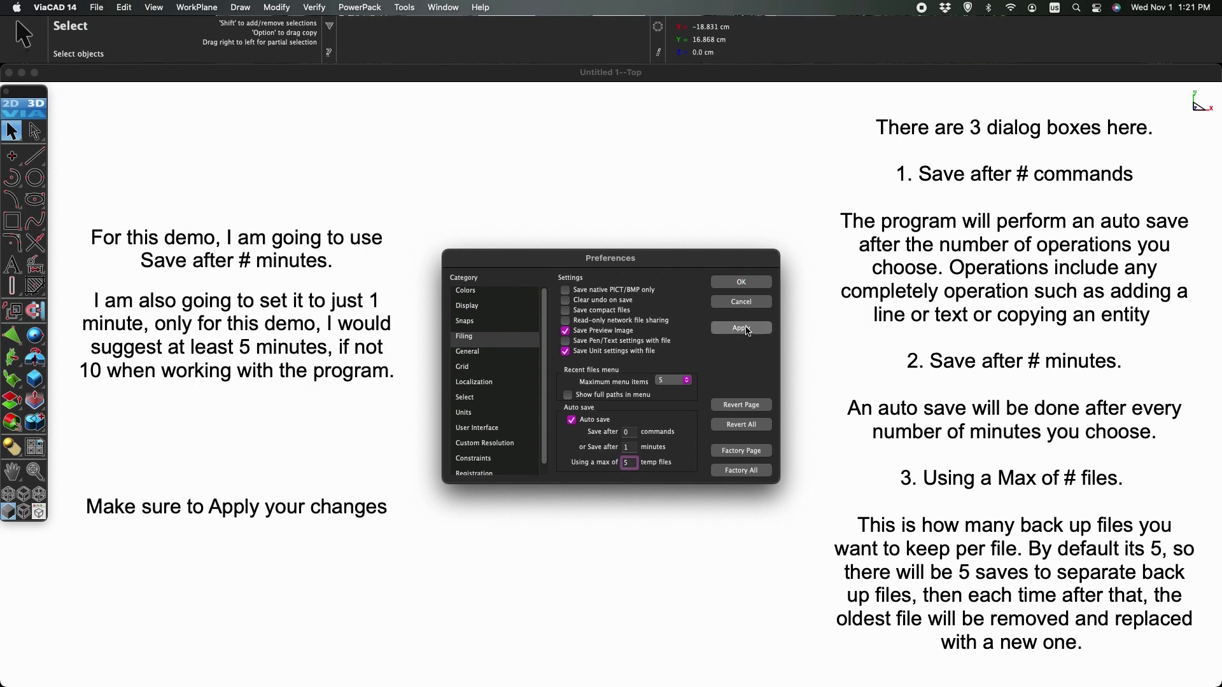
pyautogui.click(742, 284)
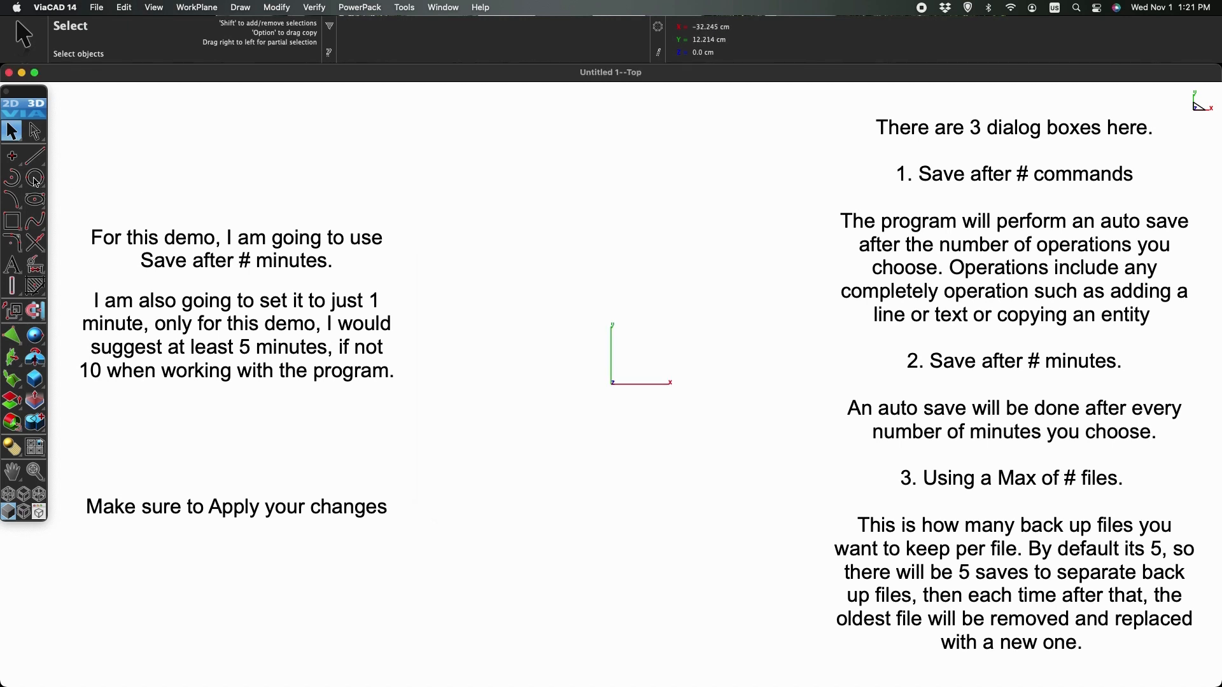
# Step: Place the horizontal text "Auto Save" just above the drawing origin
pyautogui.click(12, 264)
pyautogui.click(477, 350)
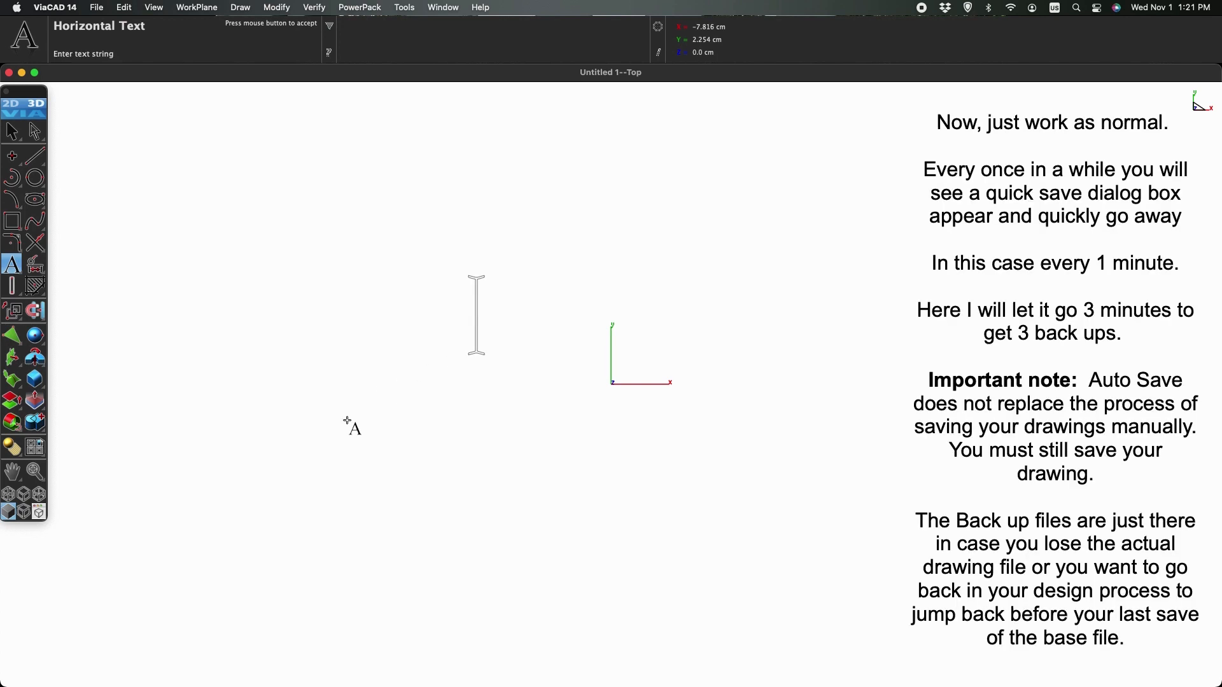
pyautogui.write('Auto Save')
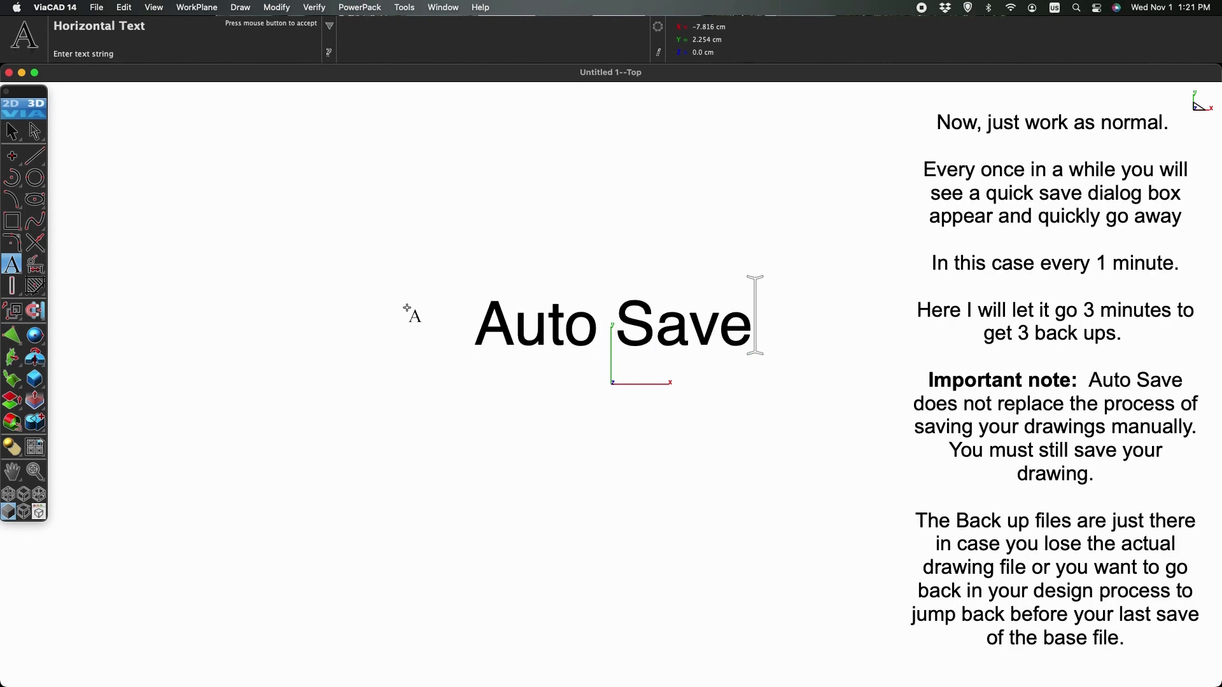
pyautogui.click(390, 331)
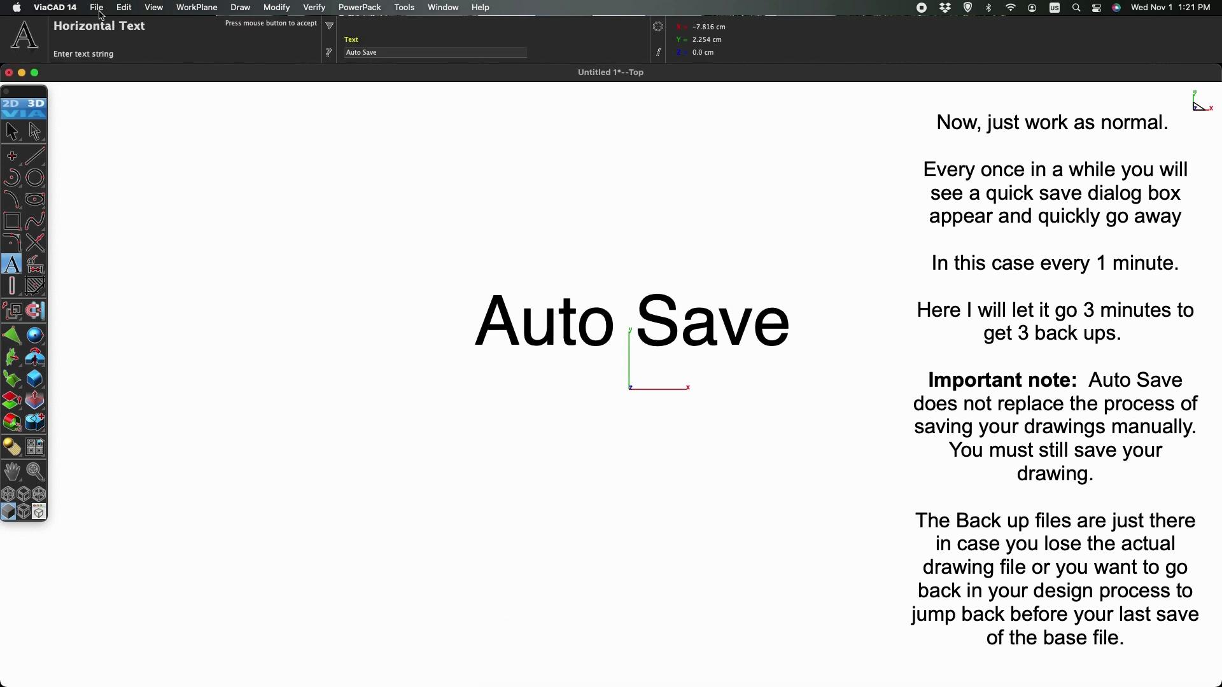
# Step: Draw a rectangle of about 18 by 5.6 cm around the text using four single lines
pyautogui.click(36, 160)
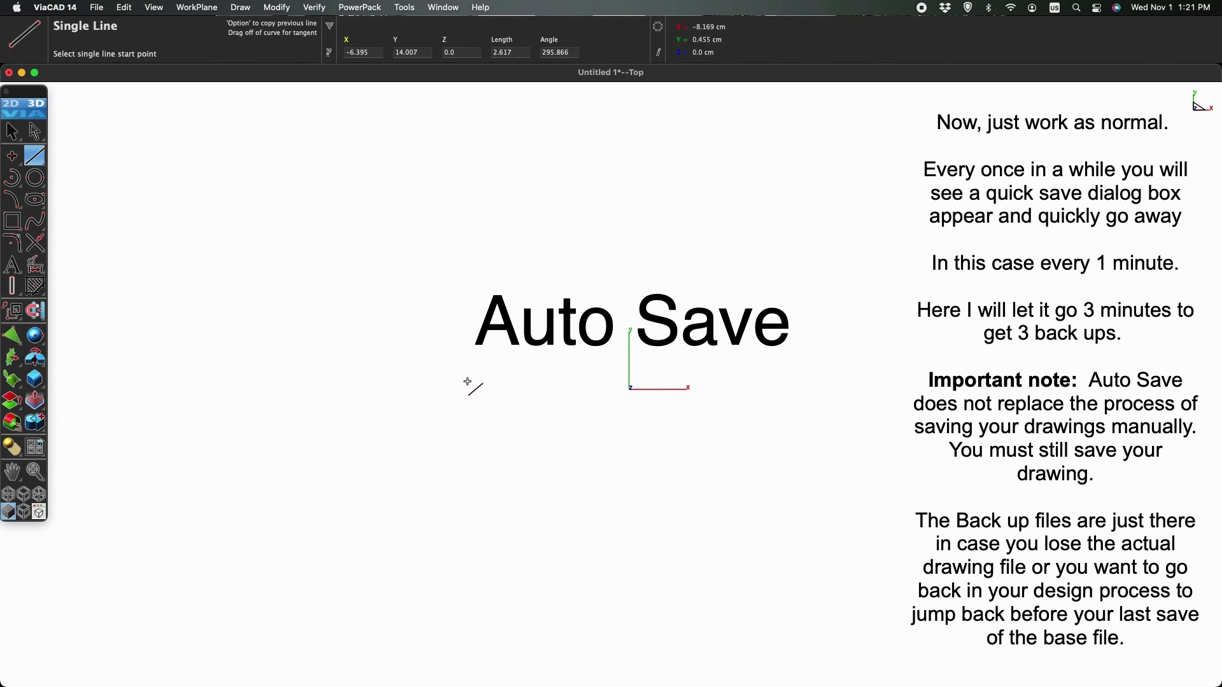
pyautogui.click(447, 380)
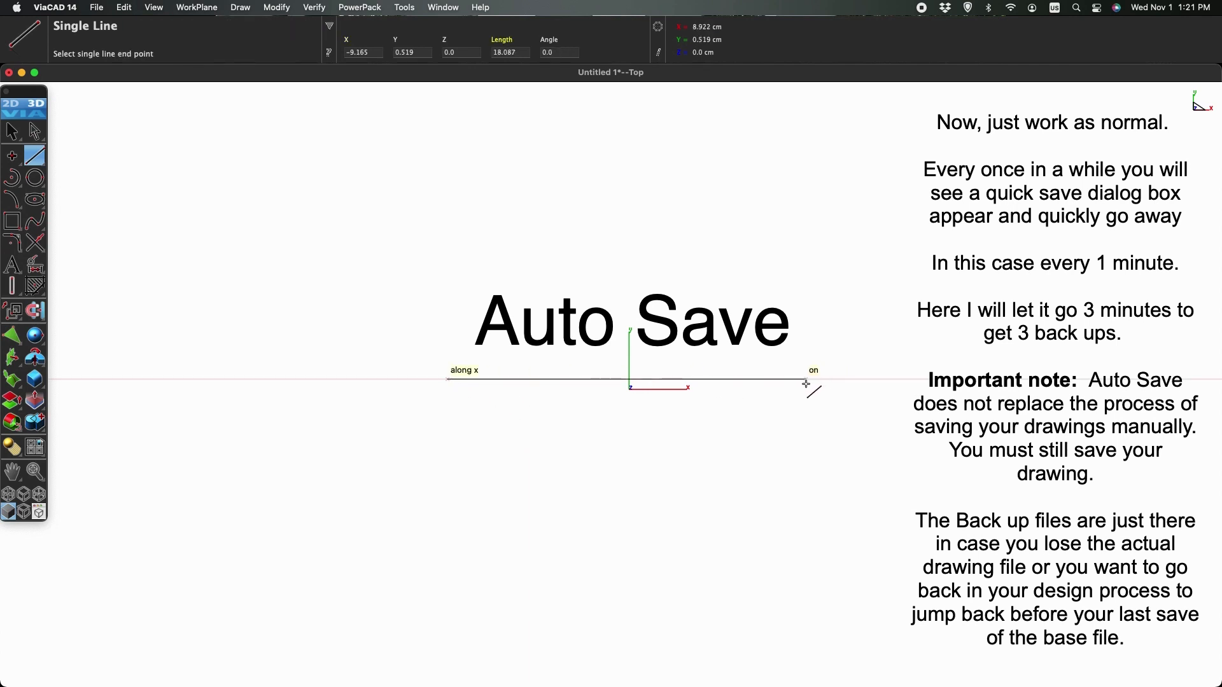
pyautogui.click(805, 382)
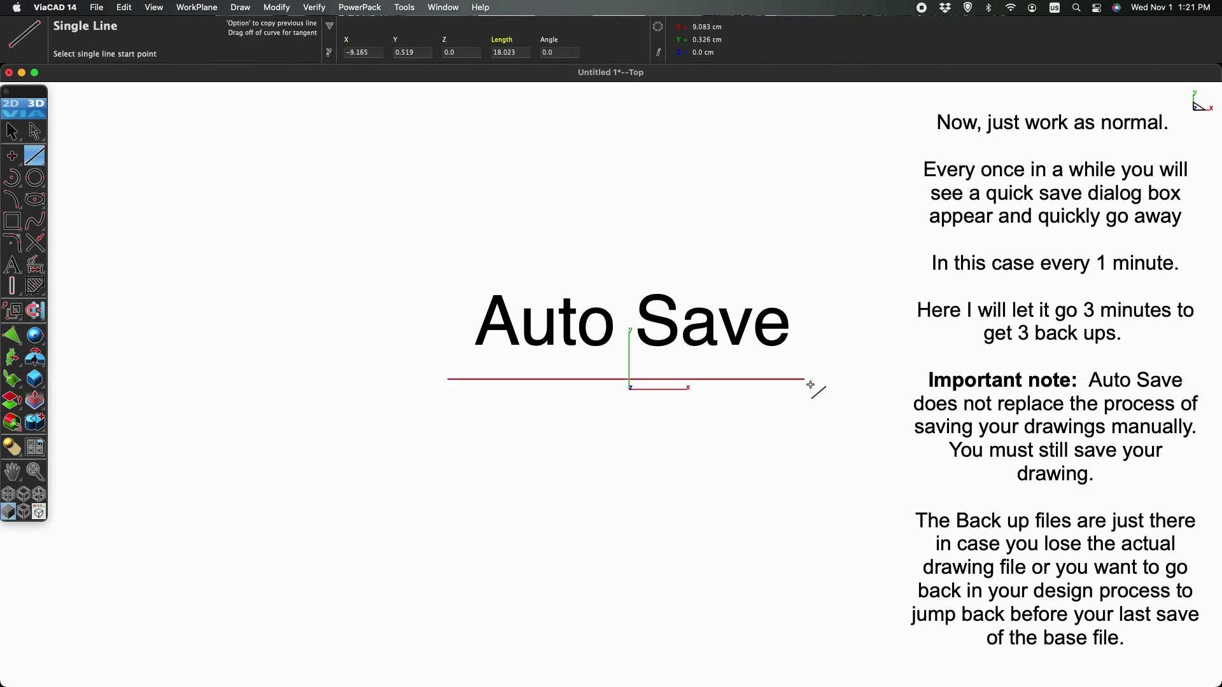
pyautogui.click(446, 381)
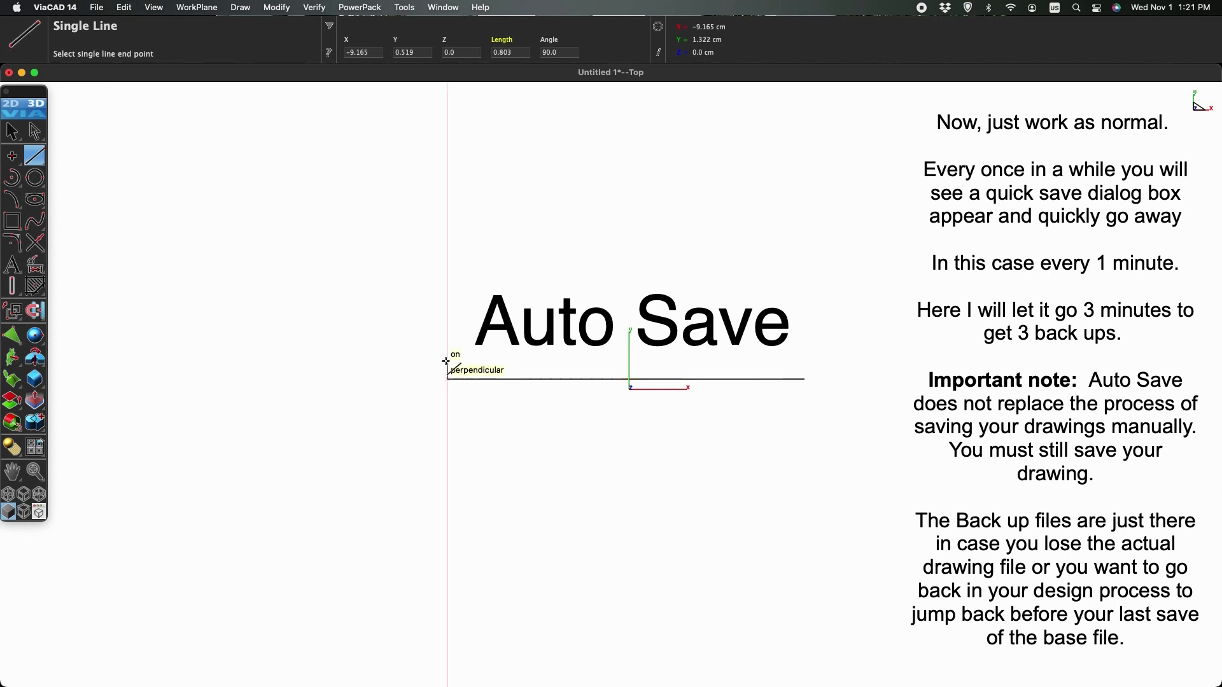
pyautogui.click(449, 271)
pyautogui.click(449, 270)
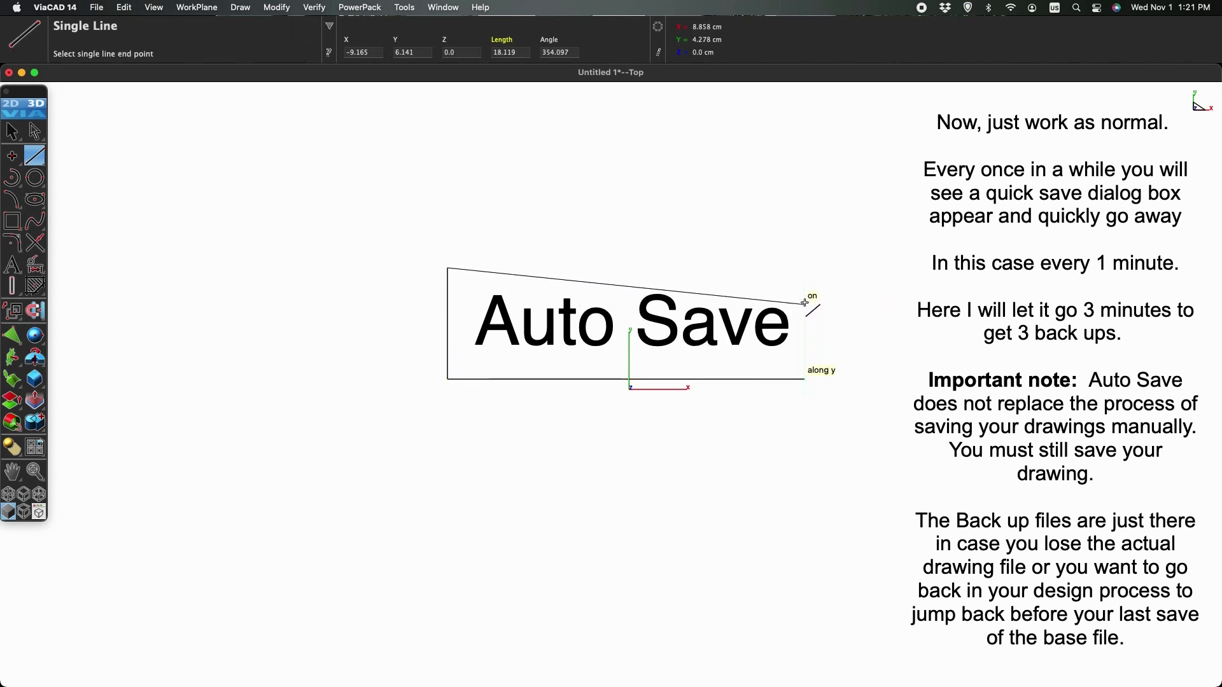
pyautogui.click(805, 270)
pyautogui.click(805, 270)
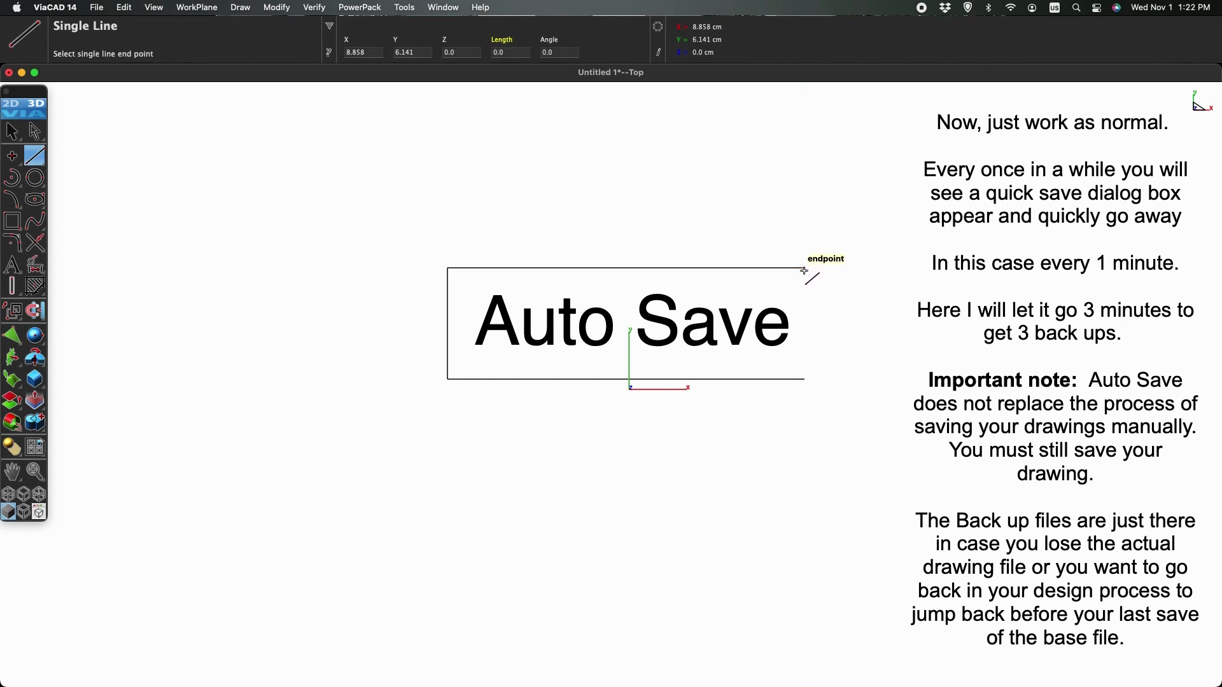
pyautogui.click(805, 380)
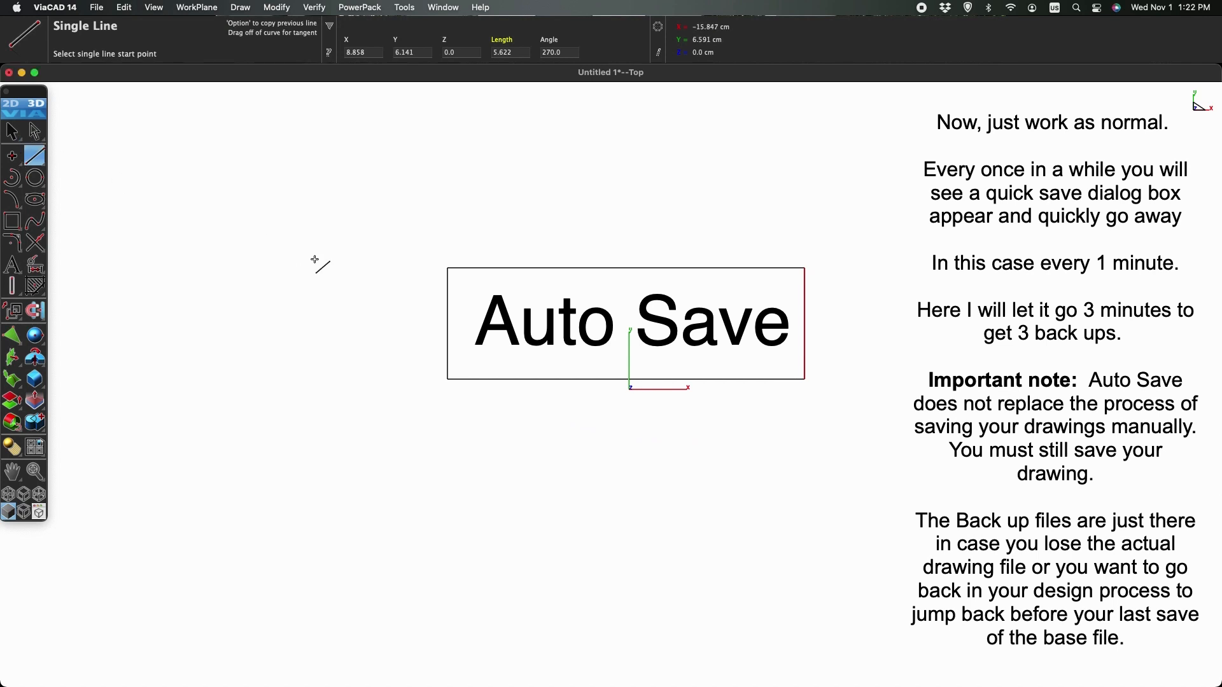
# Step: Change the colour of the "Auto Save" text to Cyan and deselect it
pyautogui.click(12, 132)
pyautogui.click(551, 359)
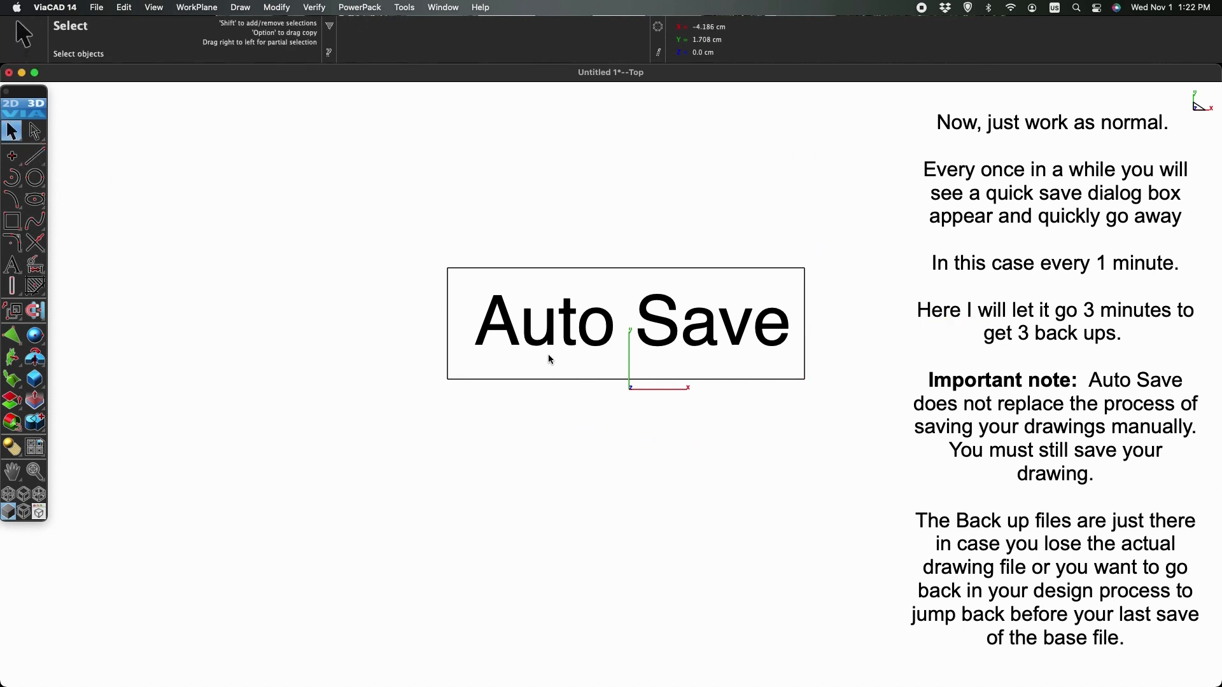
pyautogui.click(550, 344)
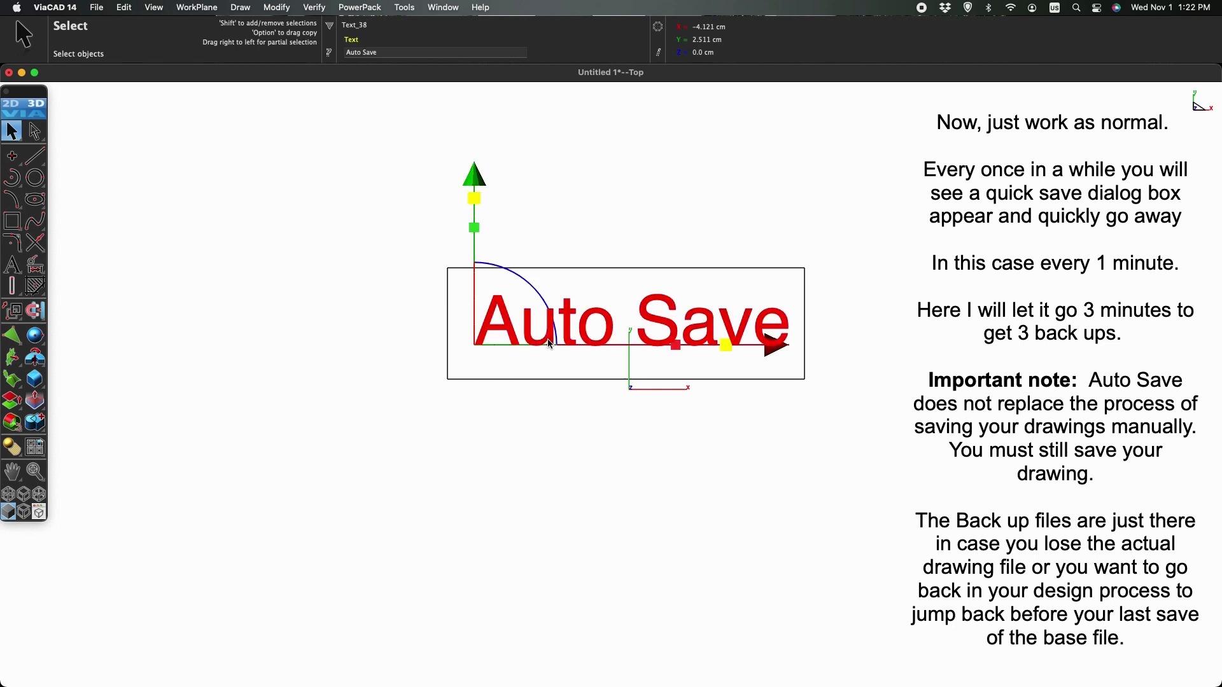
pyautogui.rightClick(551, 327)
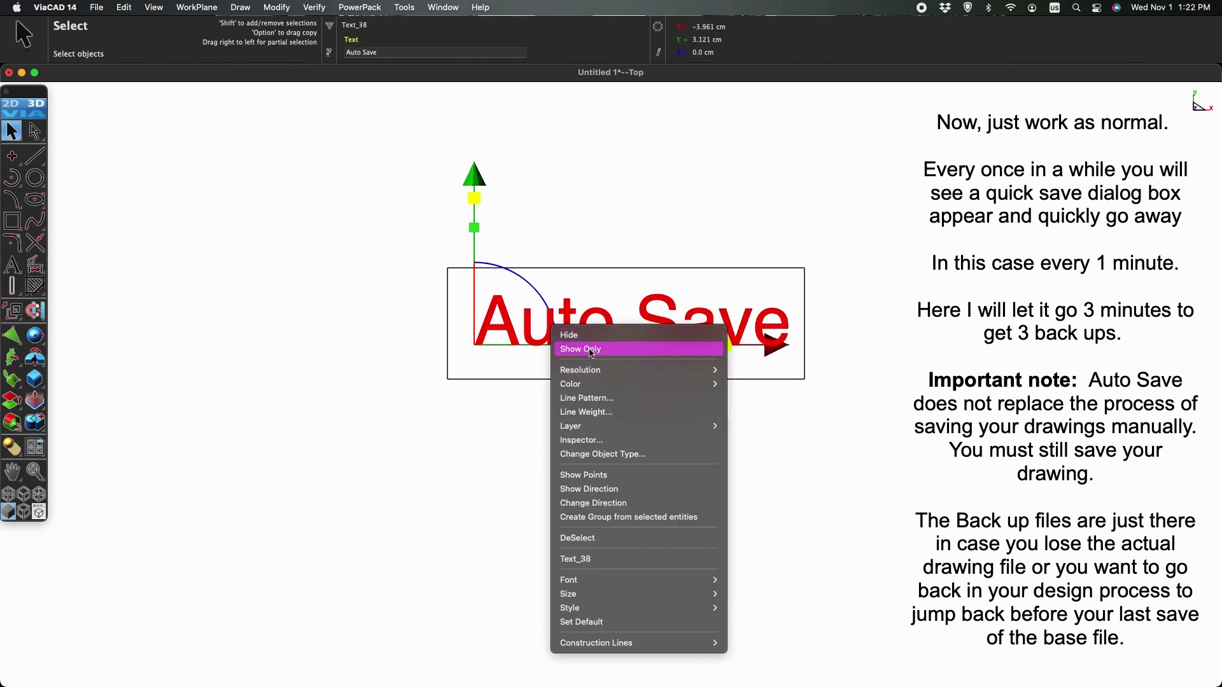
pyautogui.moveTo(669, 384)
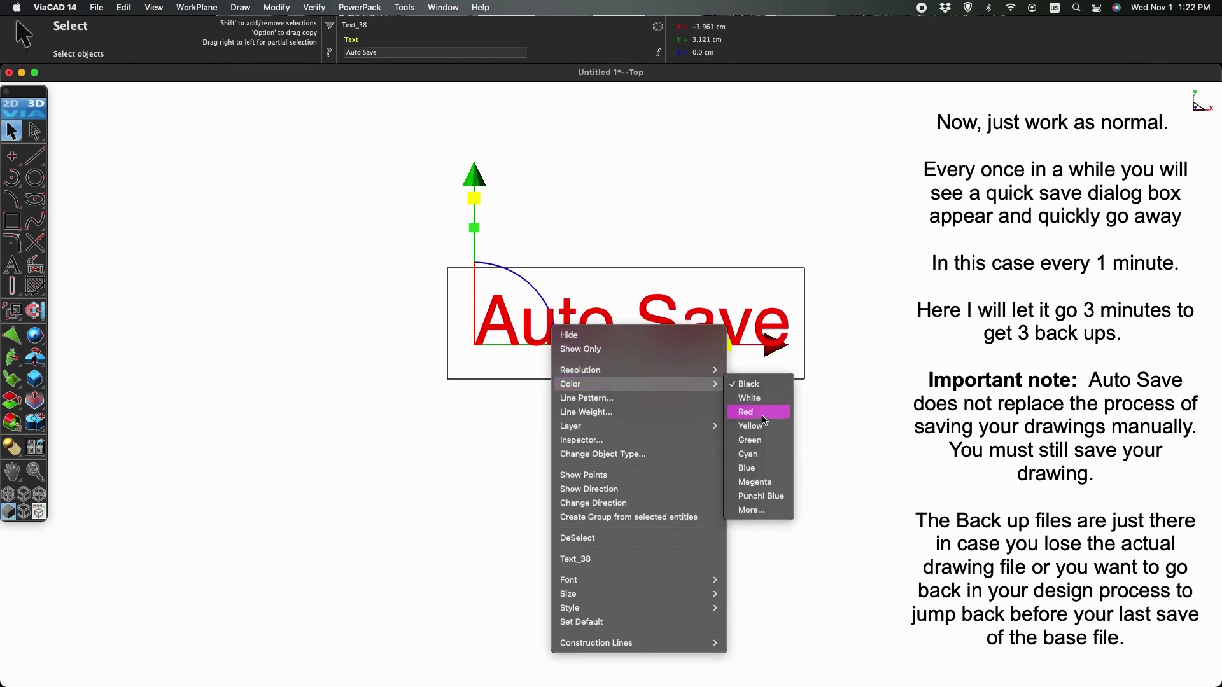
pyautogui.click(754, 455)
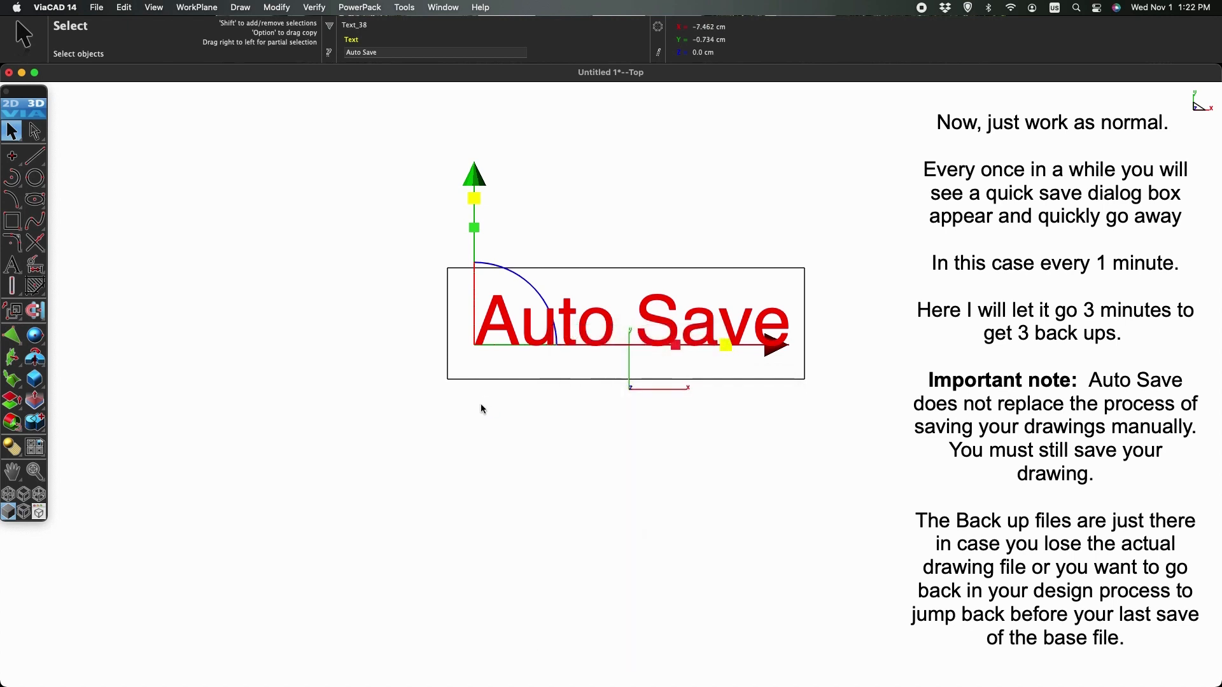
pyautogui.click(482, 407)
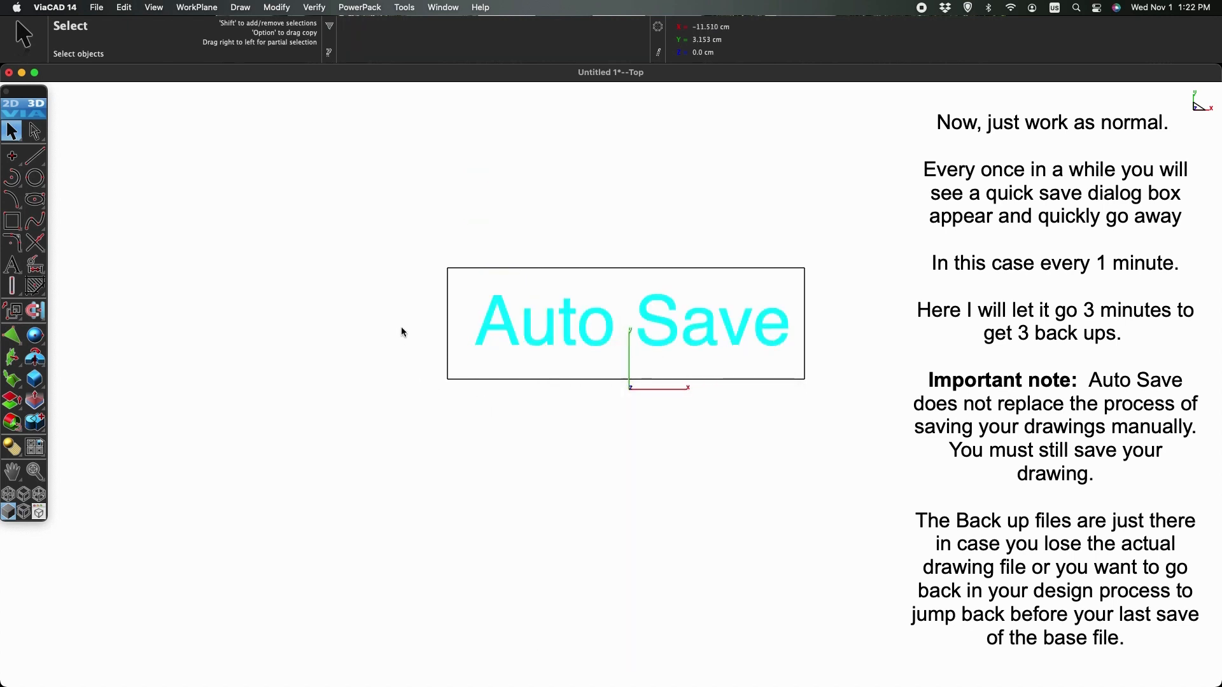
# Step: Draw an opposite-point circle about 1 cm in diameter at each of the rectangle's four corners
pyautogui.click(35, 180)
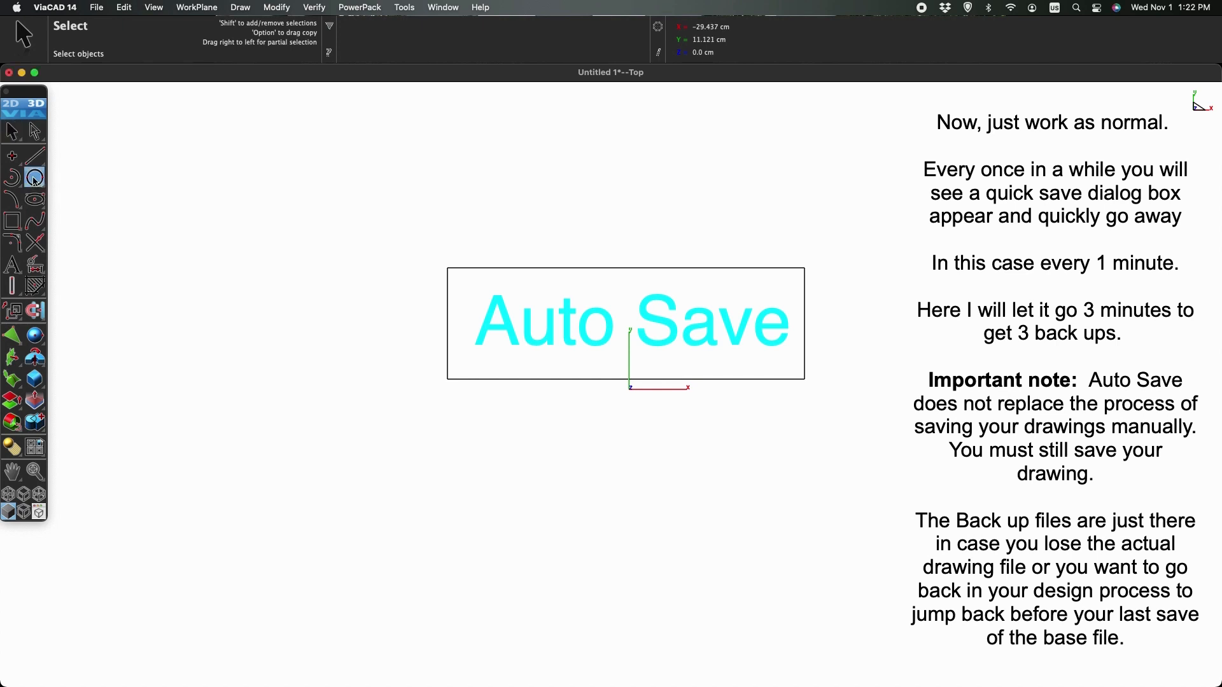
pyautogui.click(447, 379)
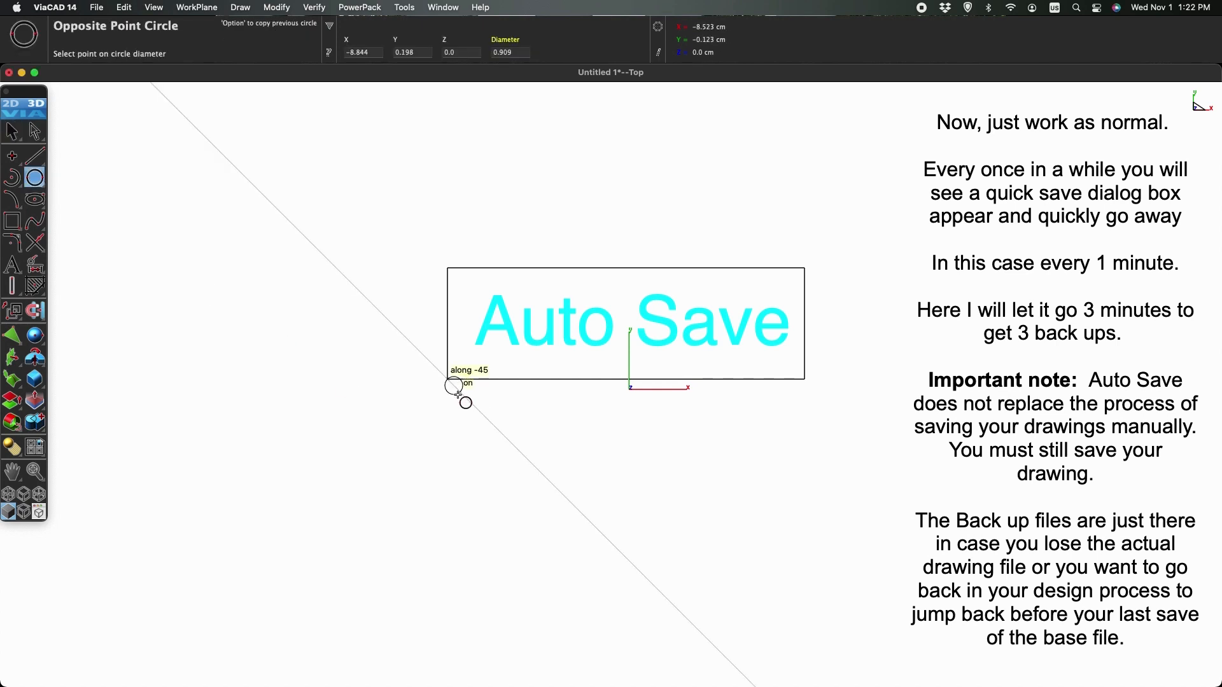
pyautogui.click(460, 398)
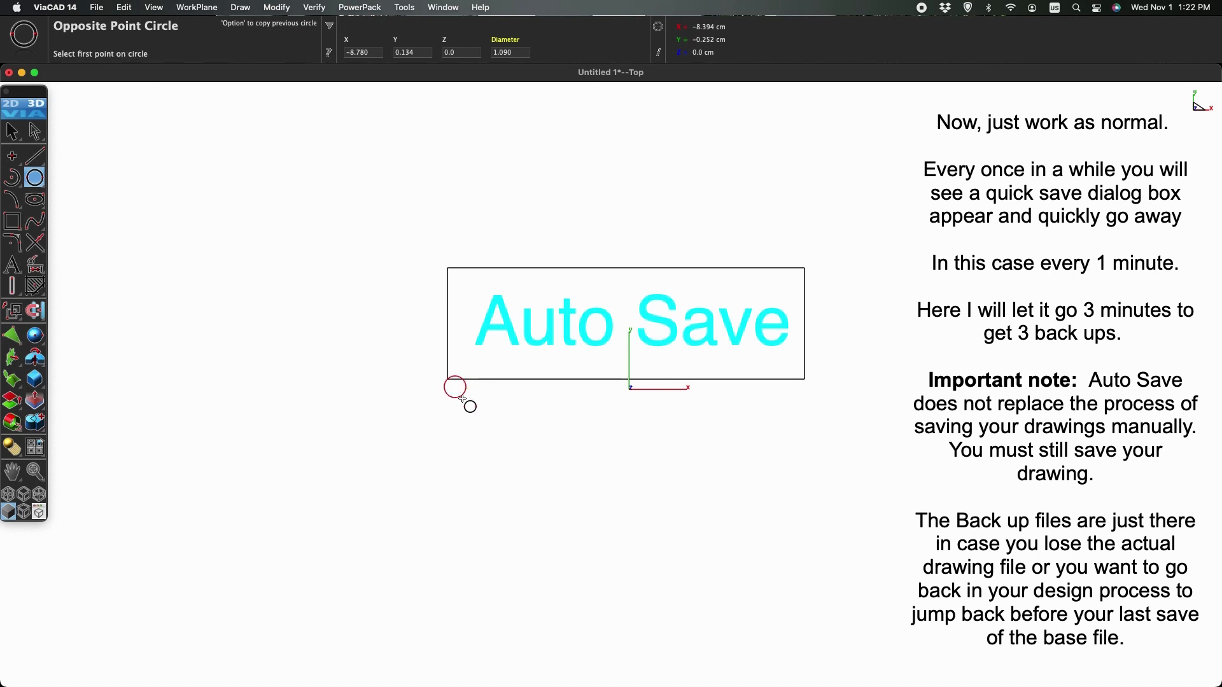
pyautogui.click(804, 380)
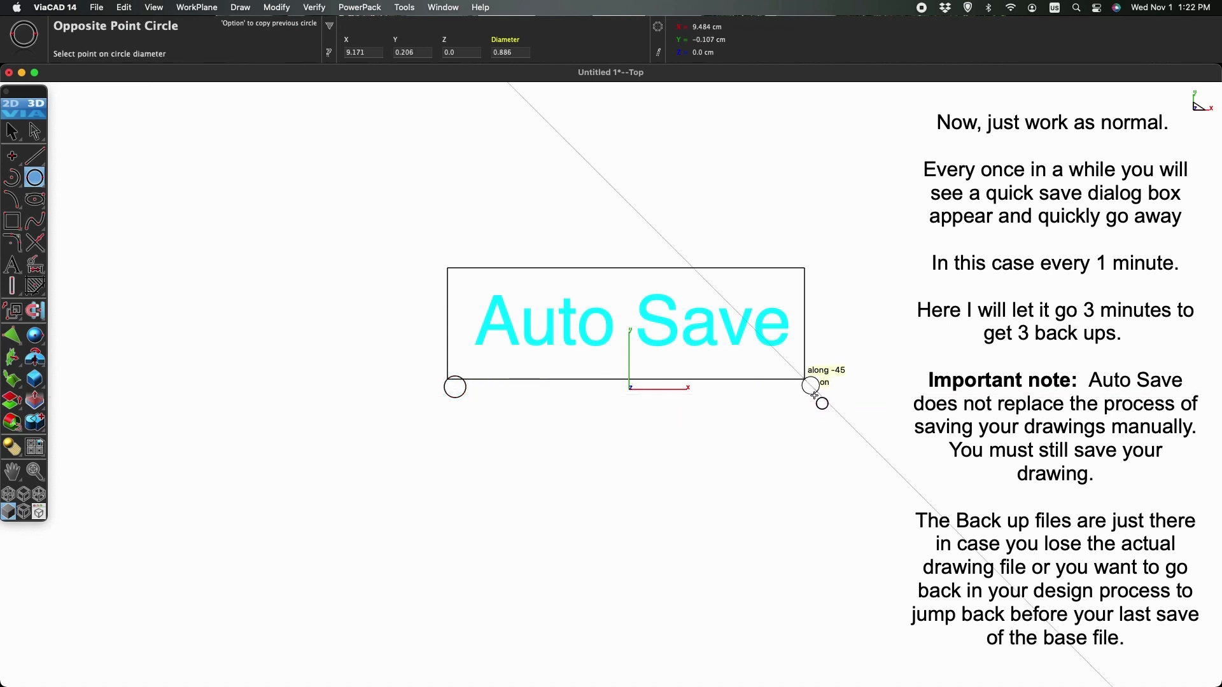
pyautogui.click(815, 396)
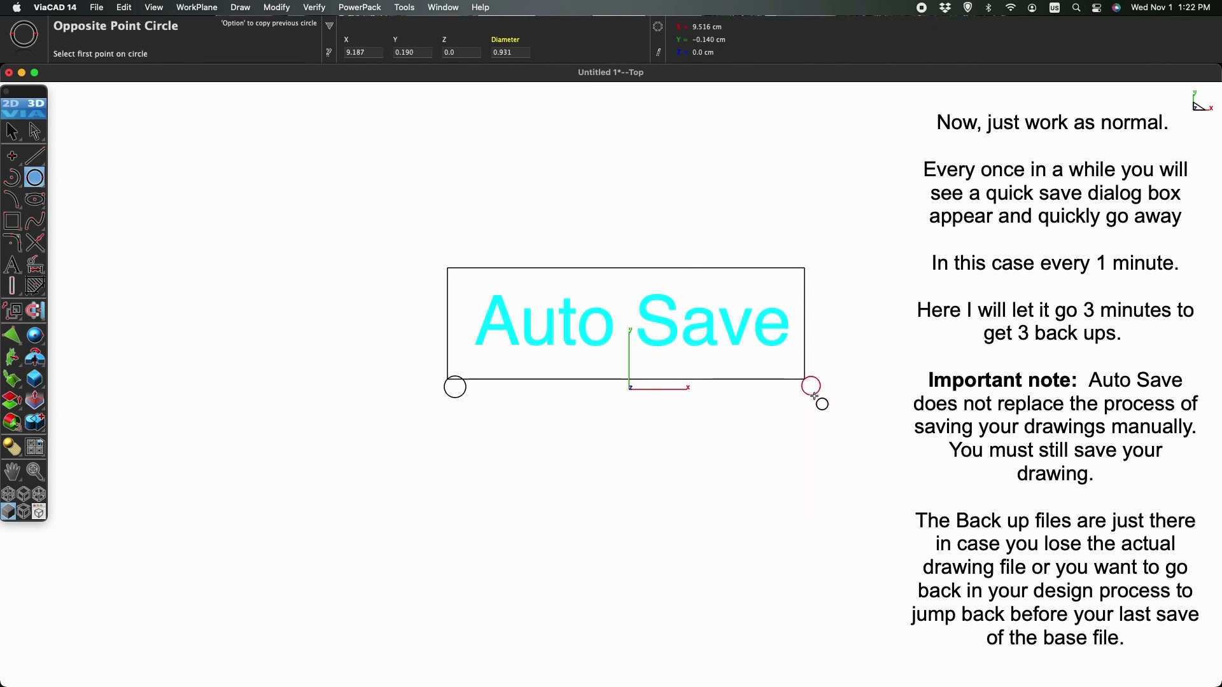
pyautogui.click(804, 268)
pyautogui.click(791, 257)
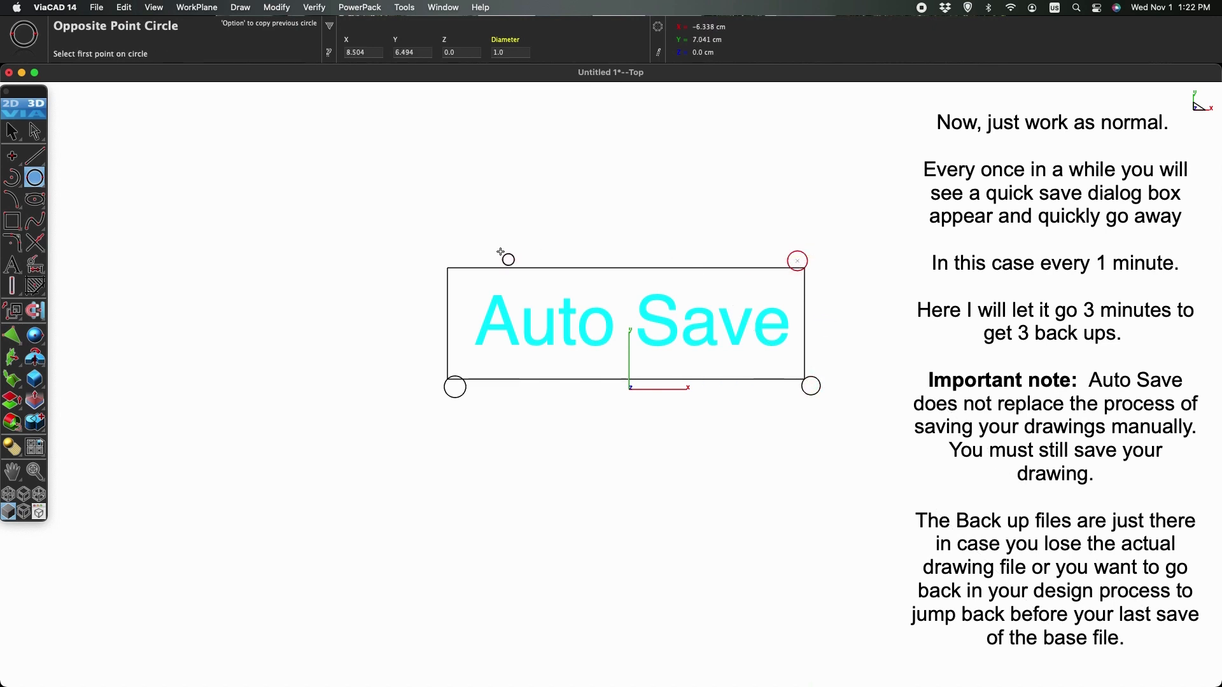
pyautogui.click(447, 267)
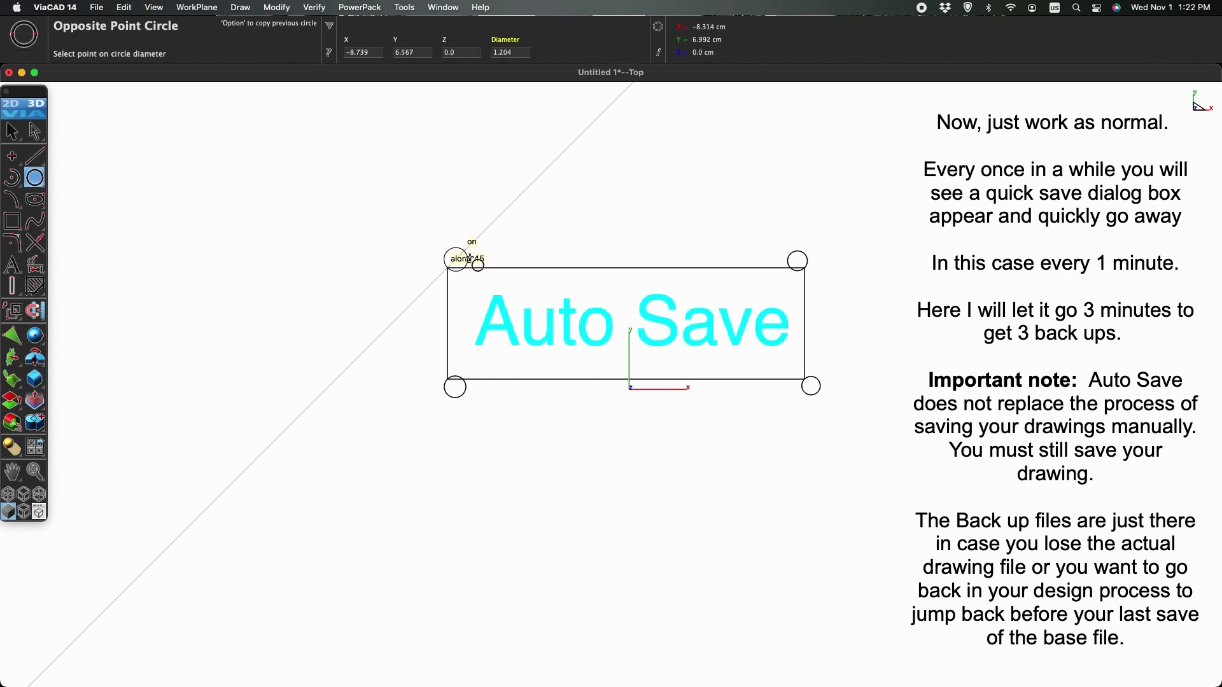
pyautogui.click(465, 252)
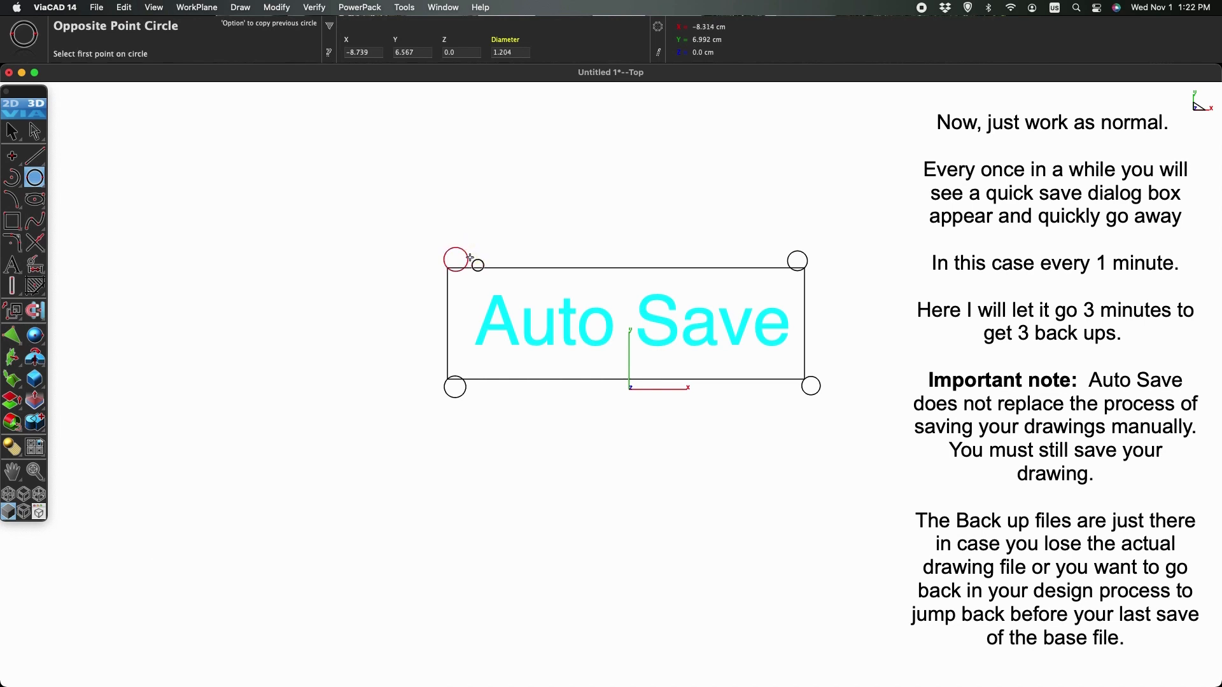
pyautogui.click(12, 132)
pyautogui.click(335, 264)
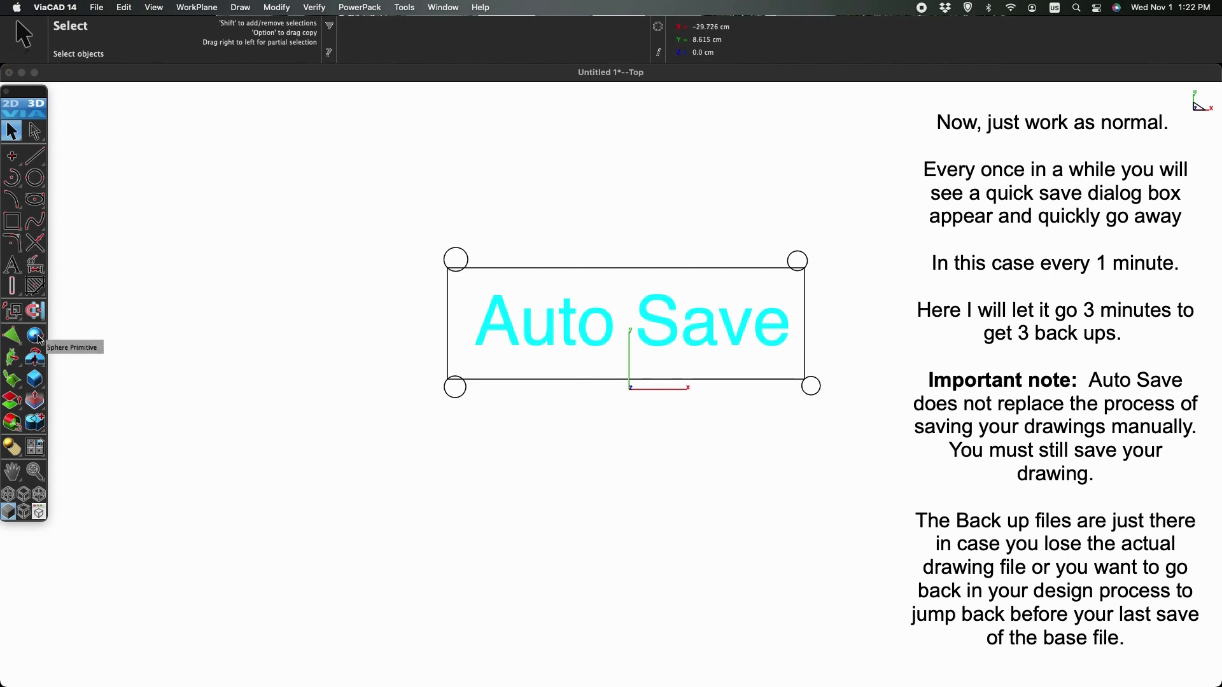
# Step: Draw single lines joining the centres of the two upper circles and the centres of the two lower circles
pyautogui.click(35, 156)
pyautogui.click(453, 259)
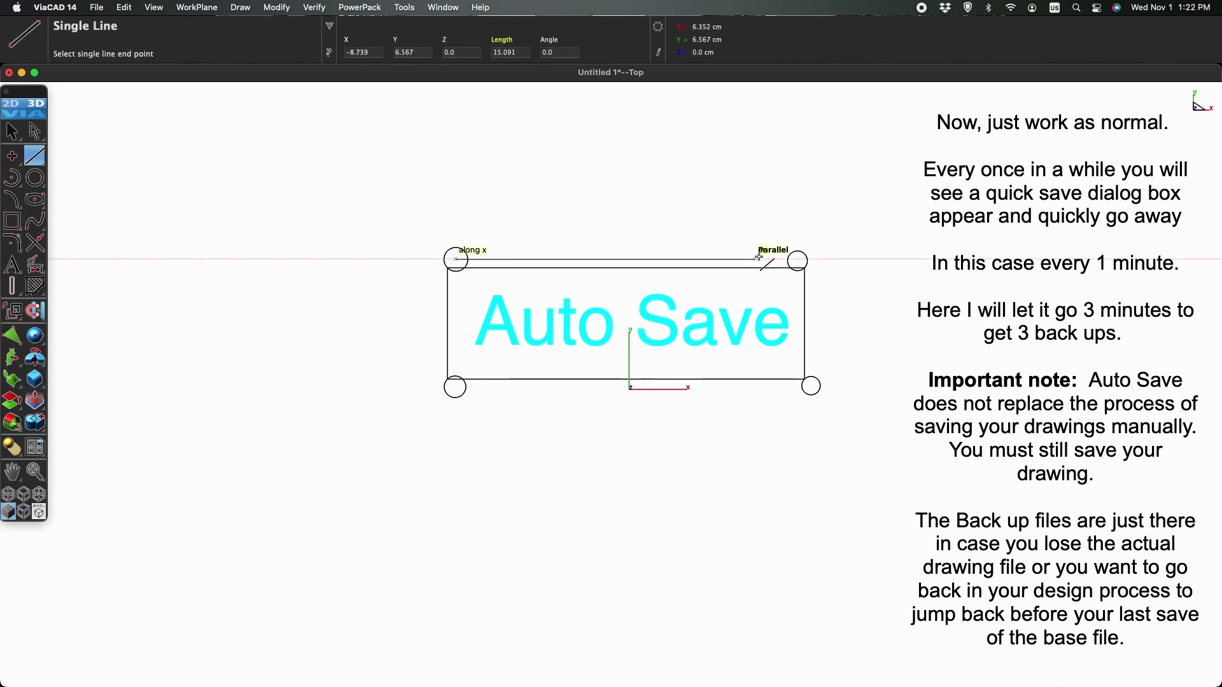
pyautogui.click(799, 261)
pyautogui.click(455, 386)
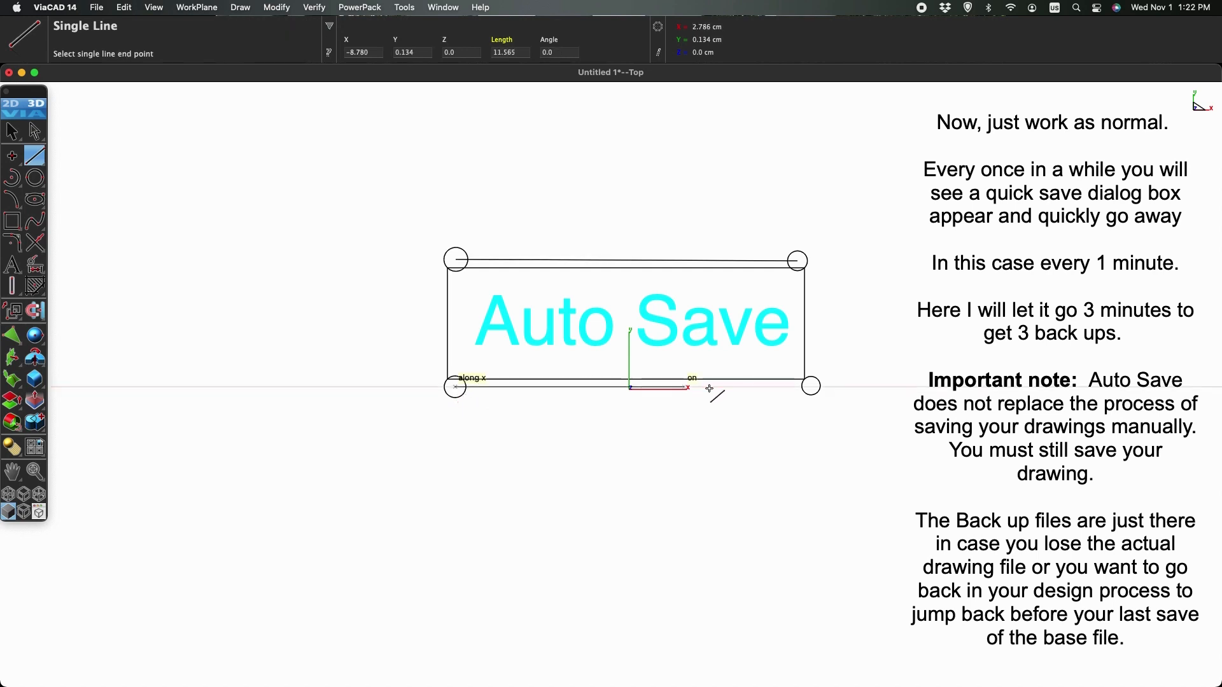
pyautogui.click(812, 388)
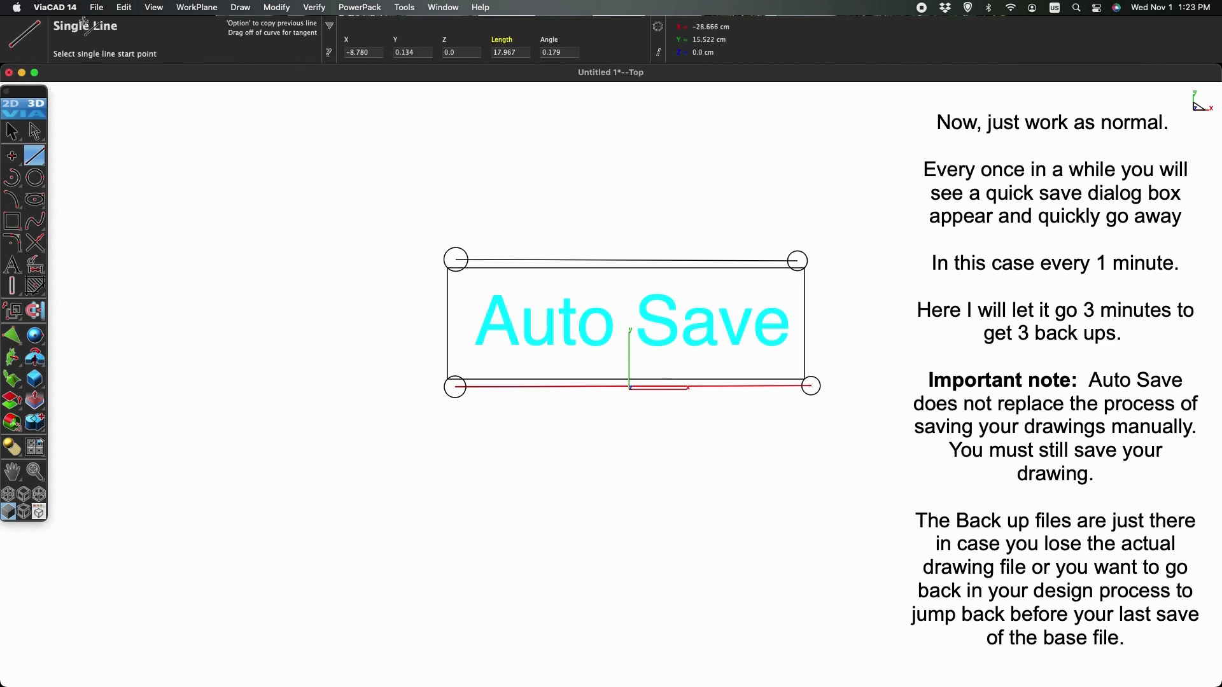
pyautogui.click(100, 9)
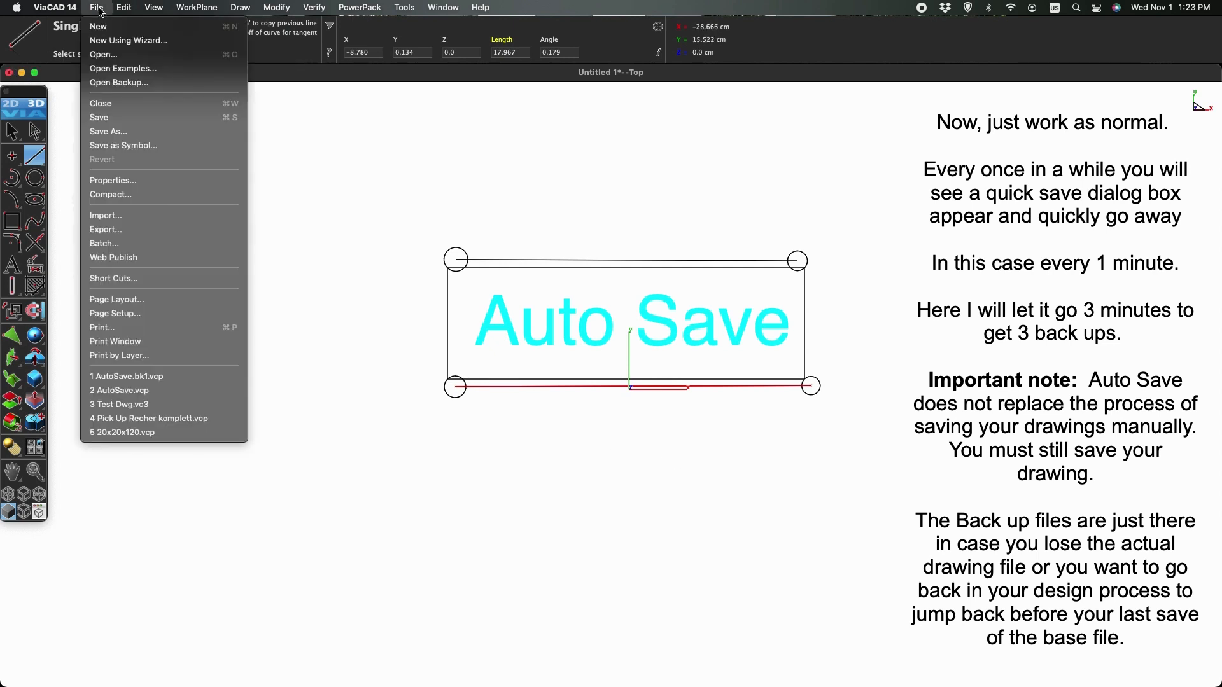
pyautogui.click(109, 122)
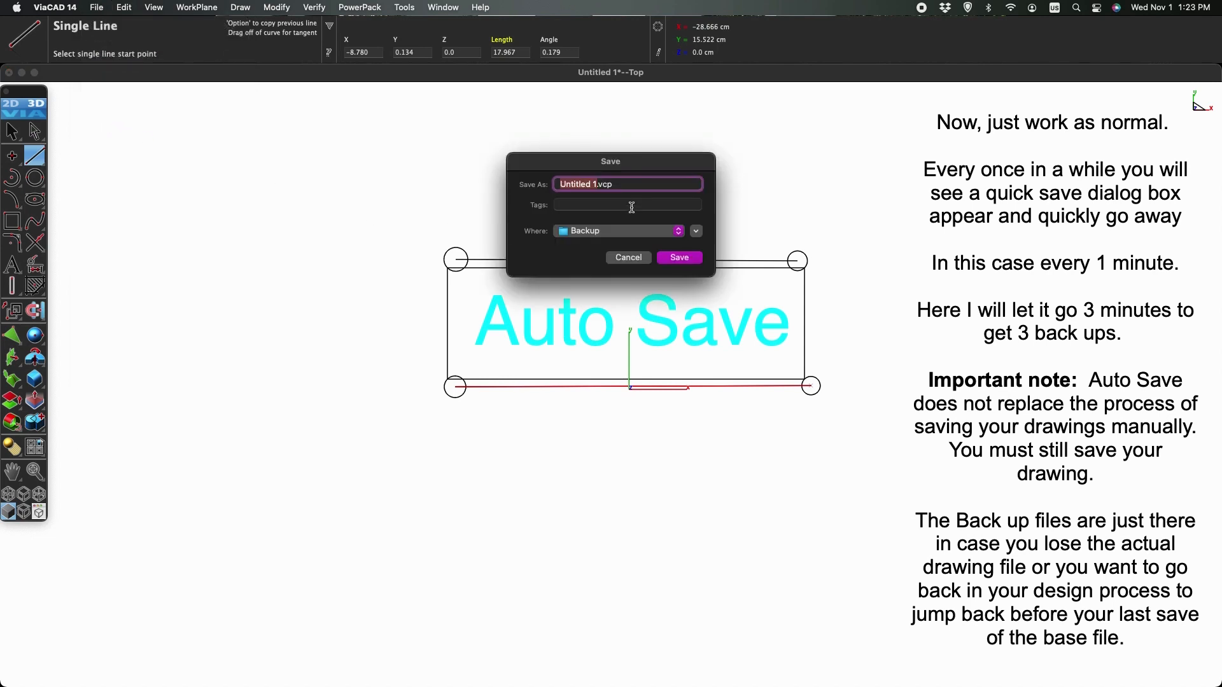
pyautogui.click(635, 258)
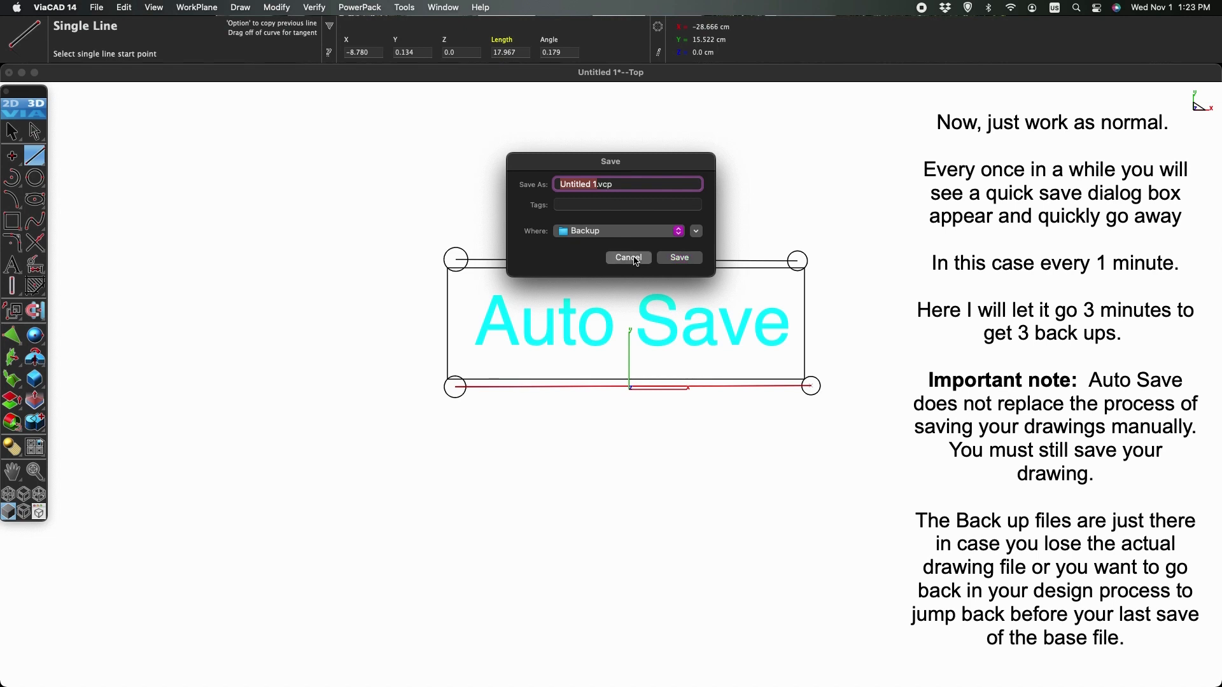
# Step: Draw a diagonal rectangle about 18 by 3.5 cm downward from the lower-left circle's centre, aligned with the lower-right circle's centre
pyautogui.click(12, 220)
pyautogui.click(459, 388)
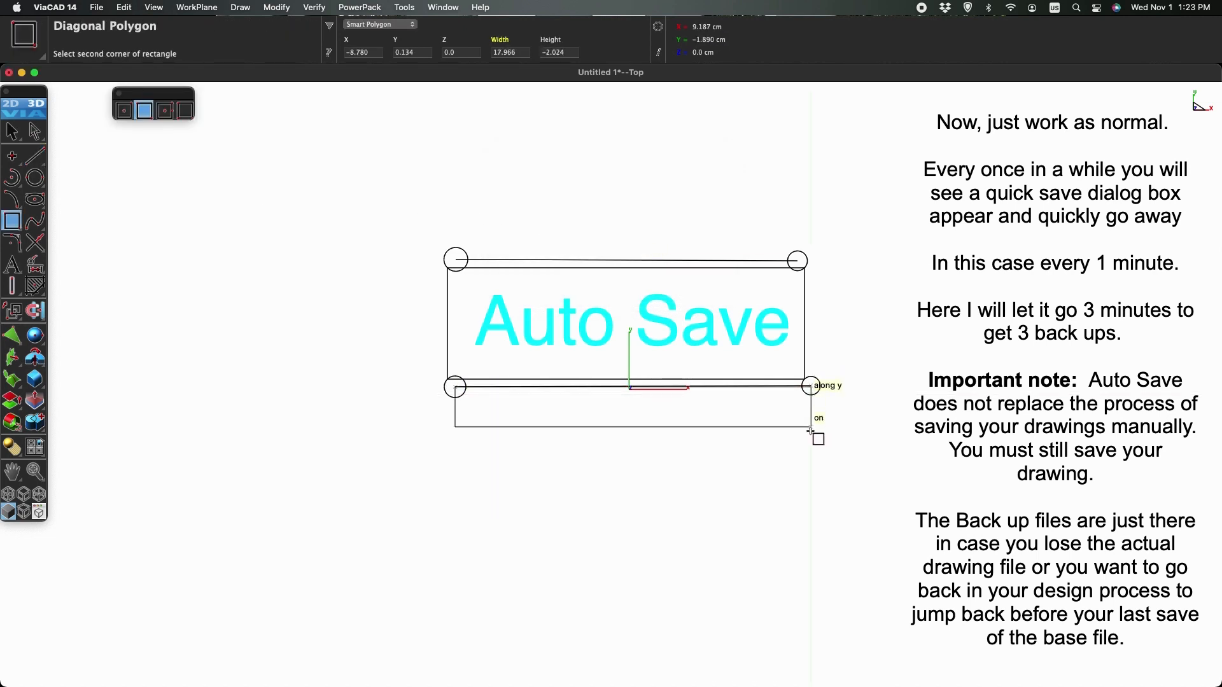
pyautogui.click(811, 457)
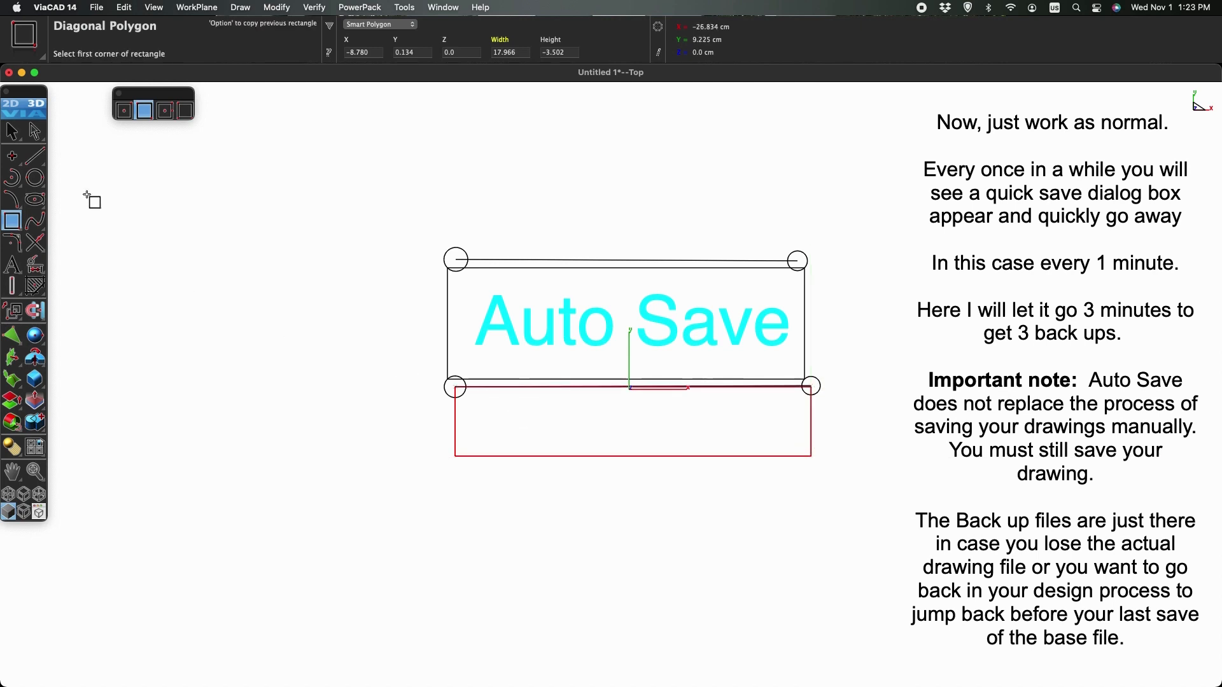
pyautogui.click(12, 132)
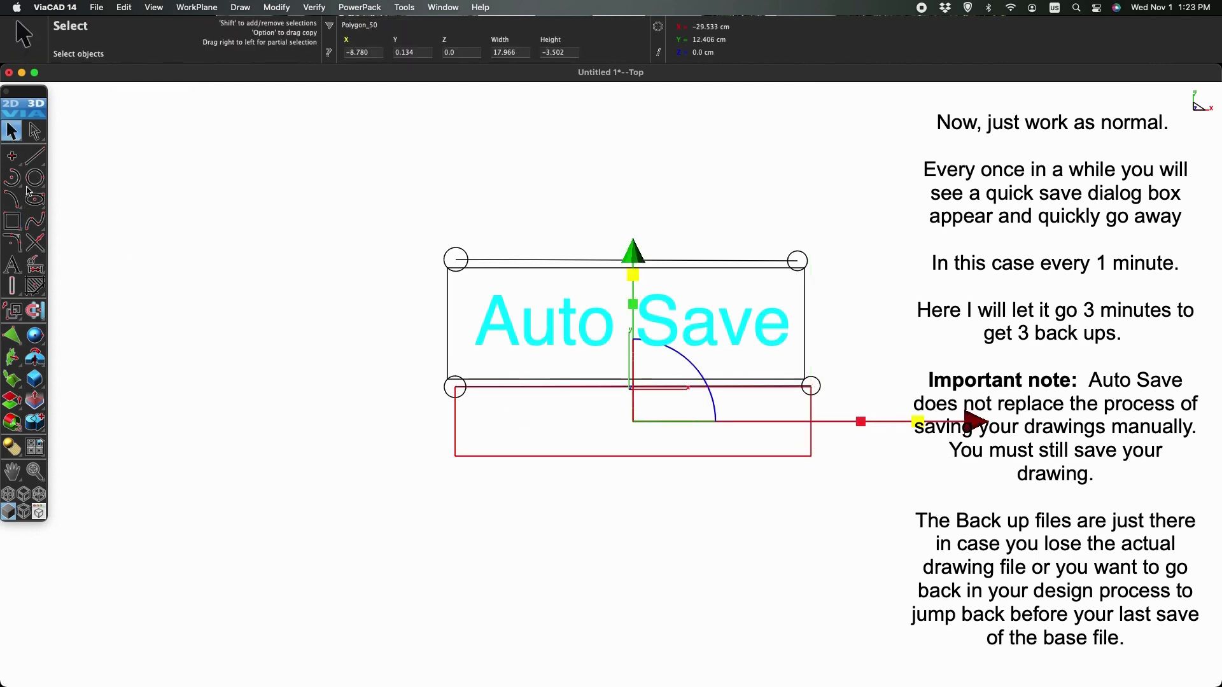
# Step: Create two-point spheres centred on the new rectangle's lower corners, radius about 4.2 cm at the left and 4.9 cm at the right
pyautogui.click(36, 337)
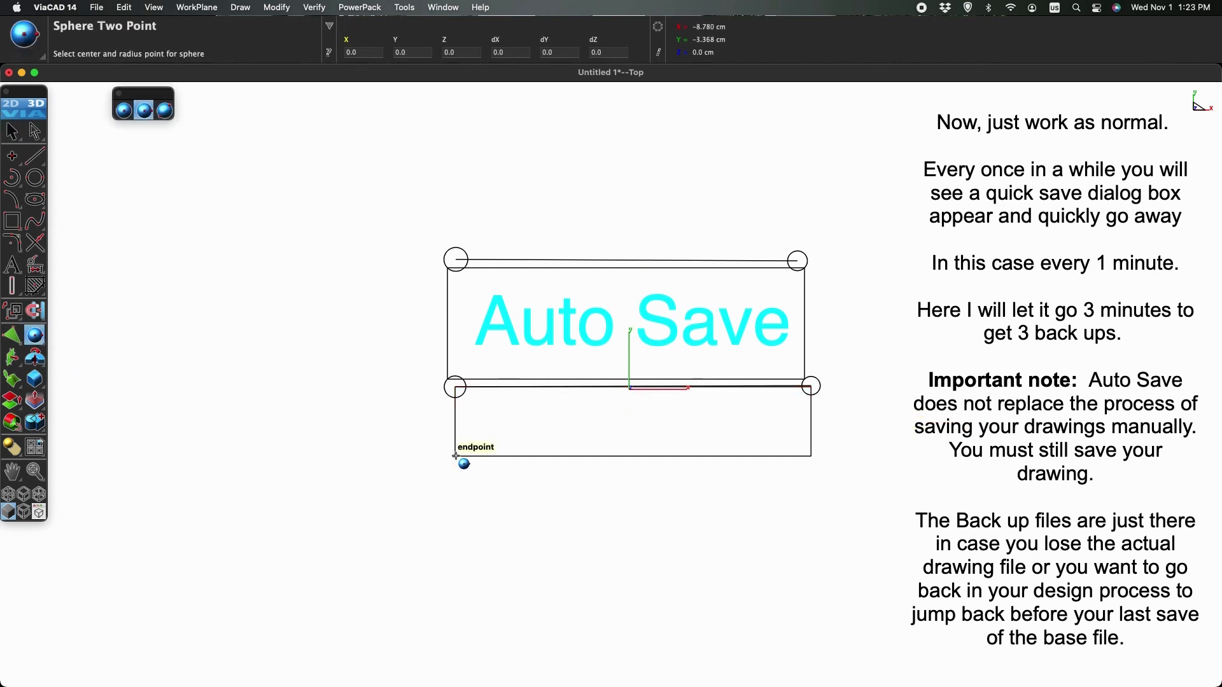
pyautogui.click(539, 457)
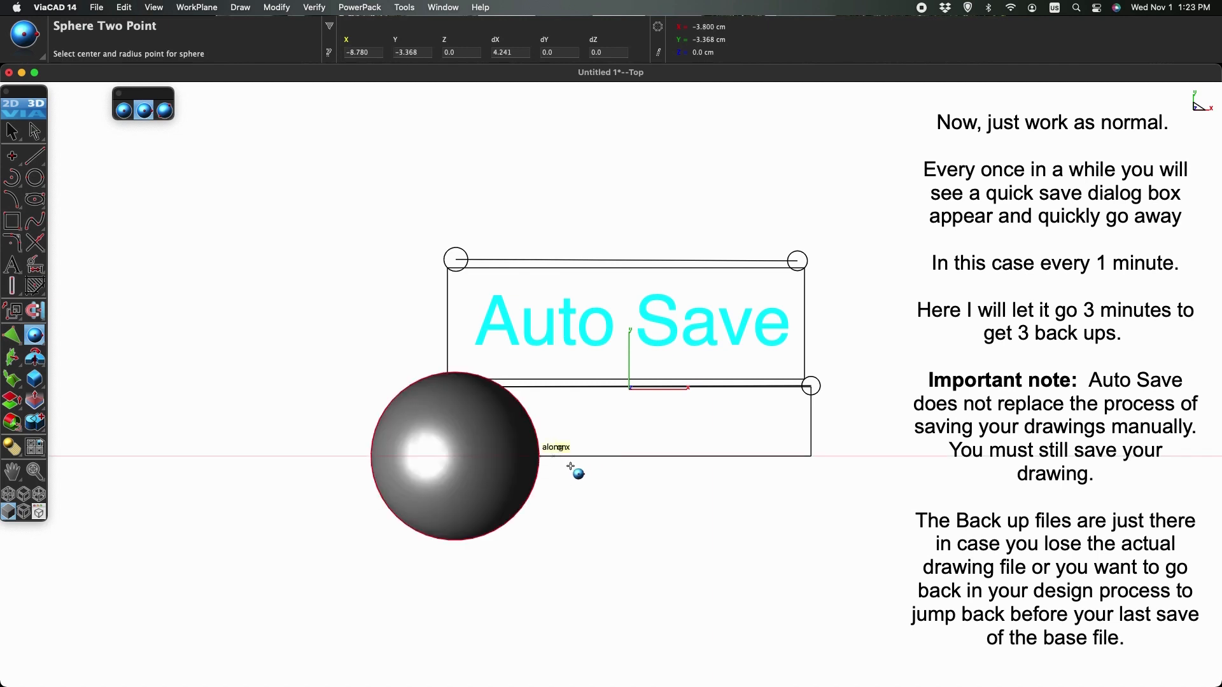
pyautogui.click(811, 457)
pyautogui.click(717, 459)
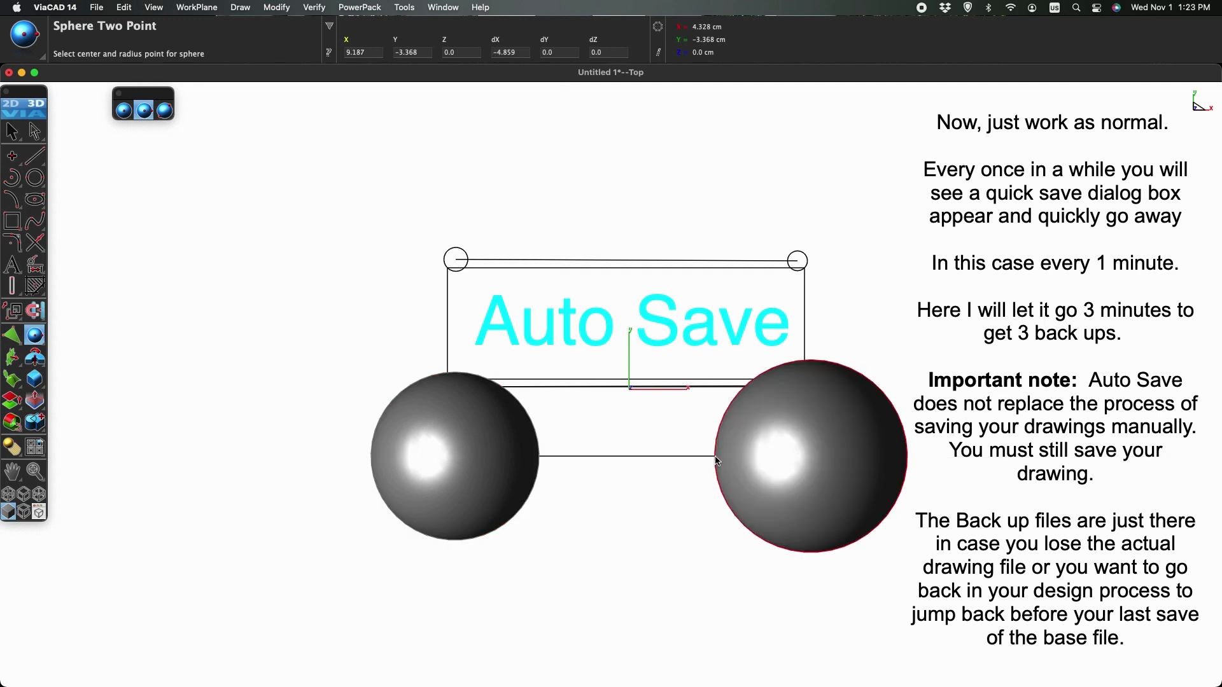
pyautogui.click(13, 132)
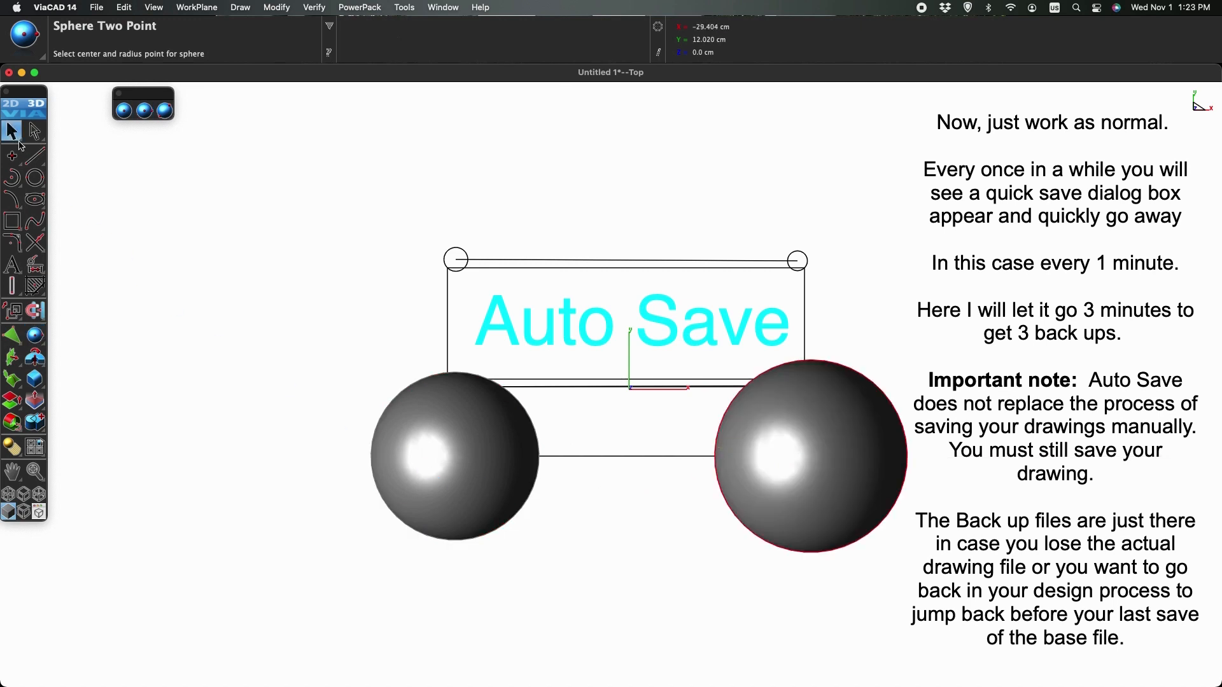
pyautogui.click(212, 223)
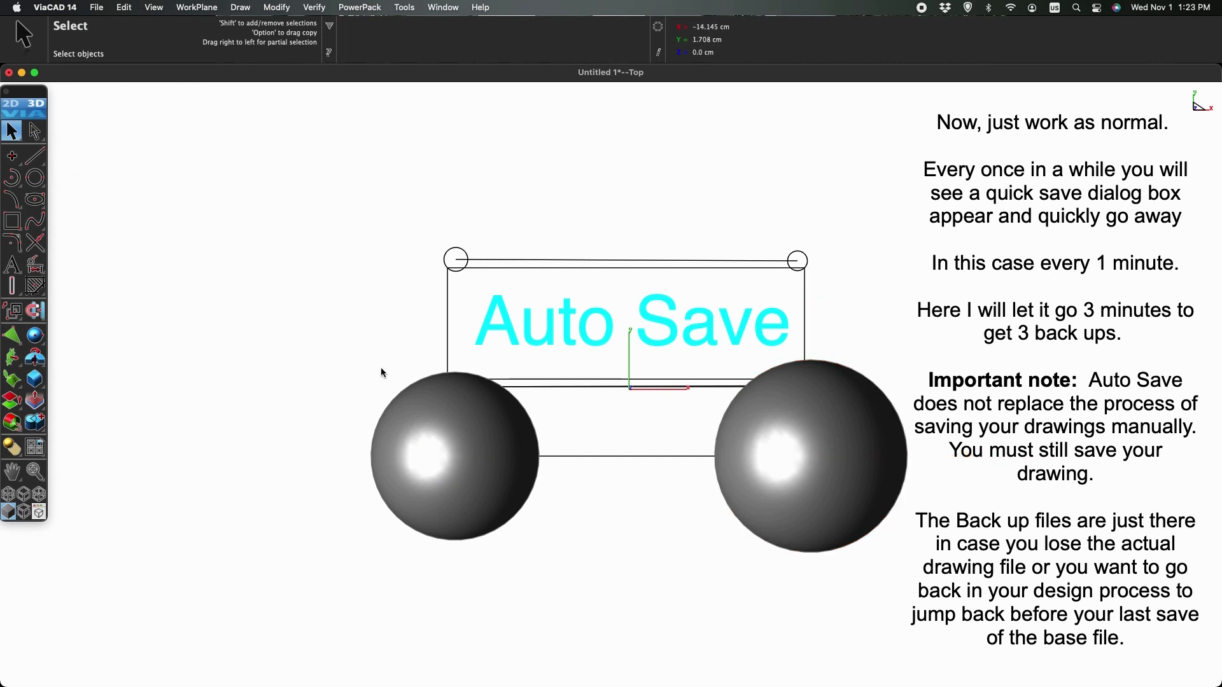
# Step: Change the colour of both spheres to Red
pyautogui.click(423, 411)
pyautogui.rightClick(423, 411)
pyautogui.moveTo(471, 414)
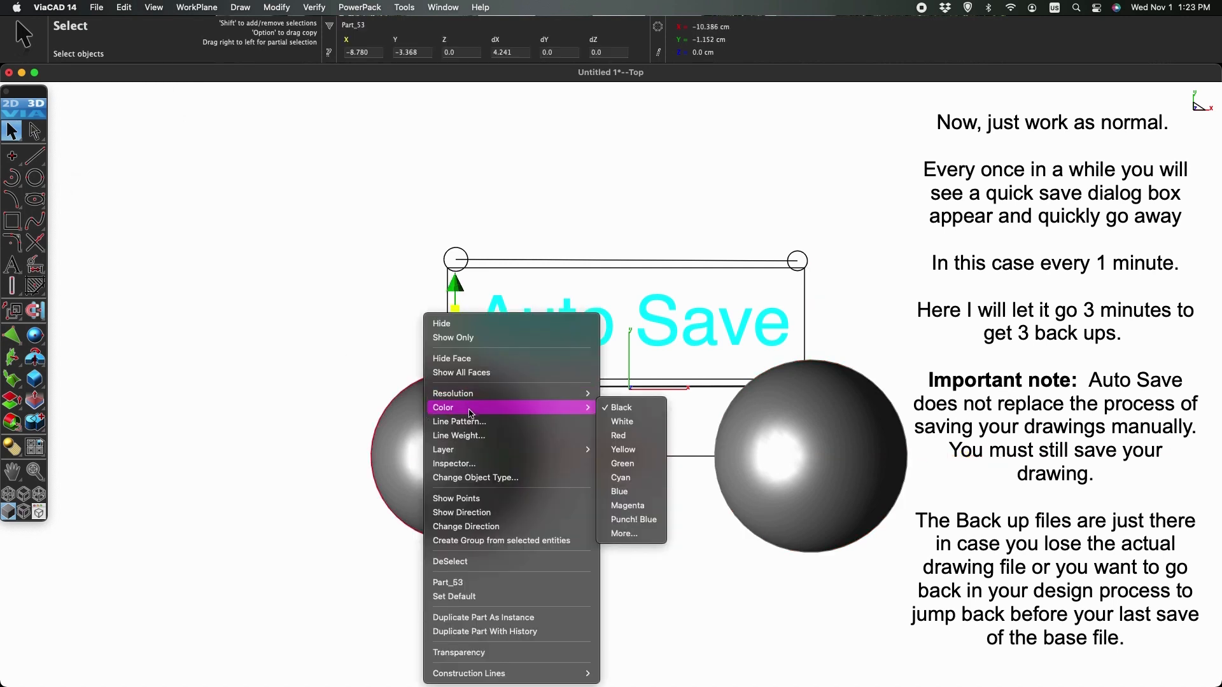
pyautogui.click(620, 436)
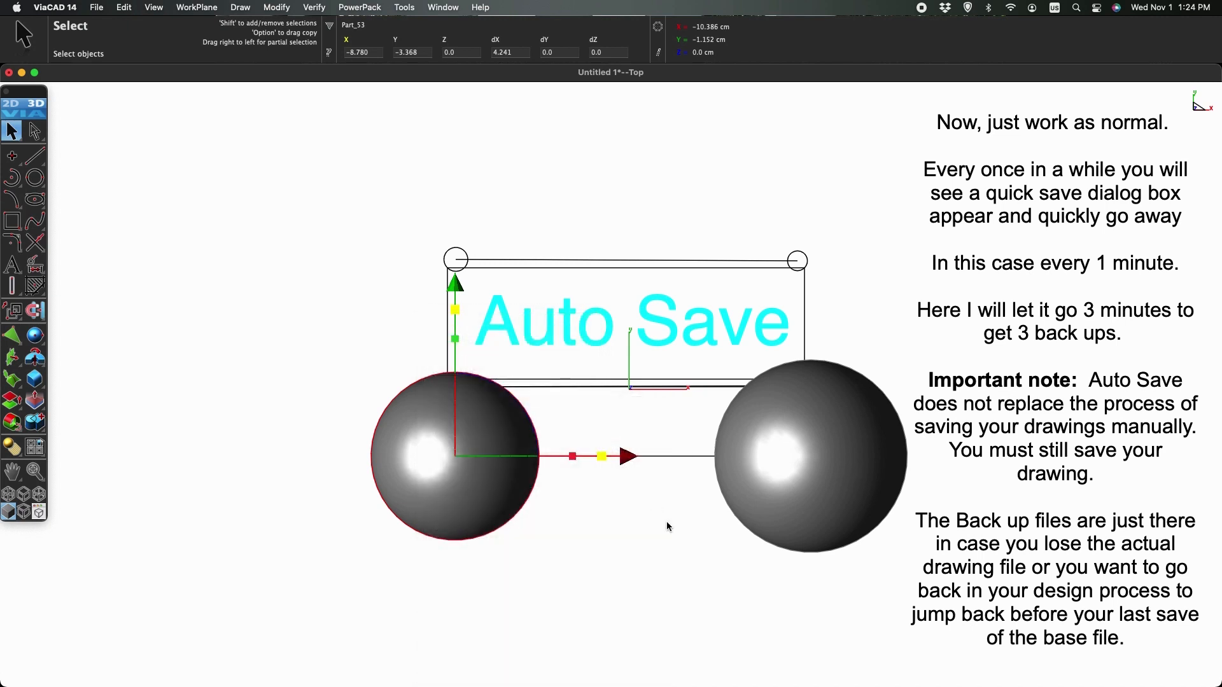
pyautogui.click(667, 522)
pyautogui.click(769, 480)
pyautogui.rightClick(780, 480)
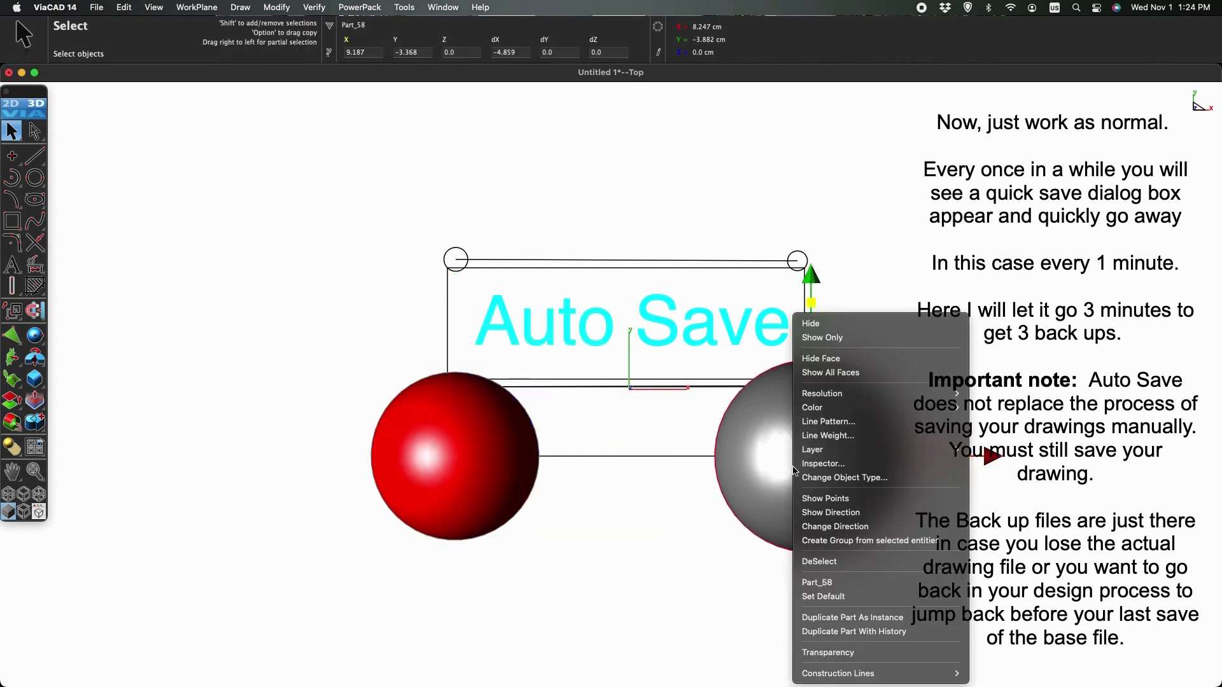
pyautogui.moveTo(827, 414)
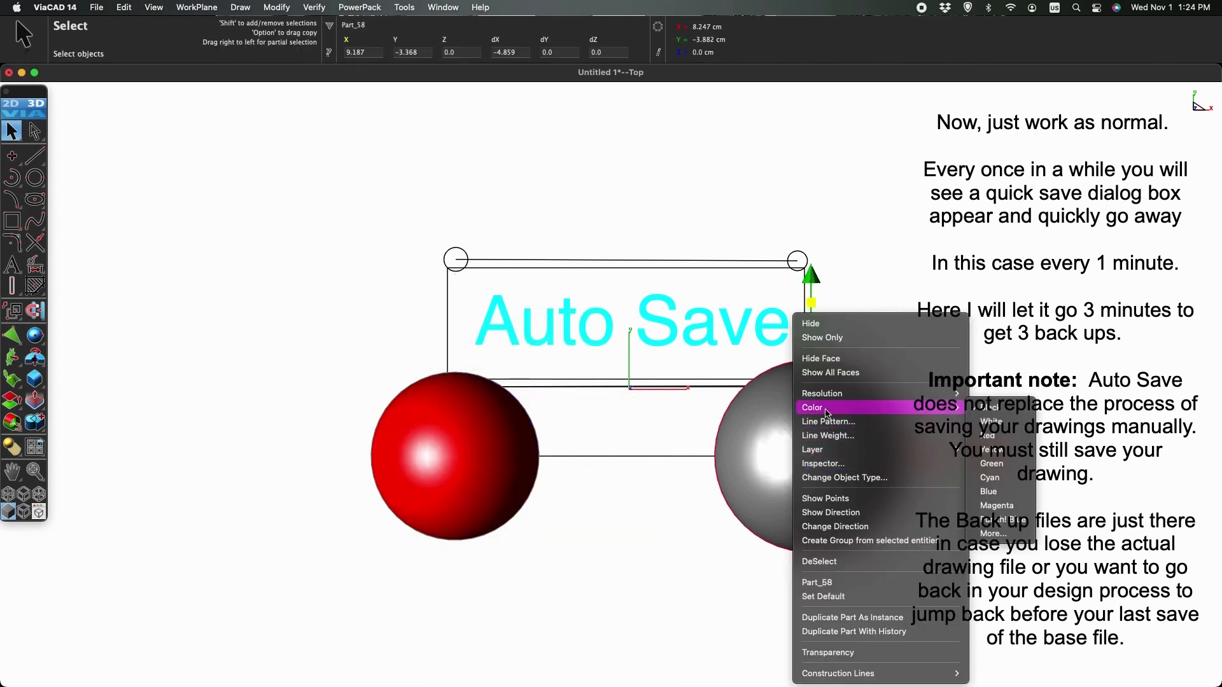
pyautogui.click(996, 438)
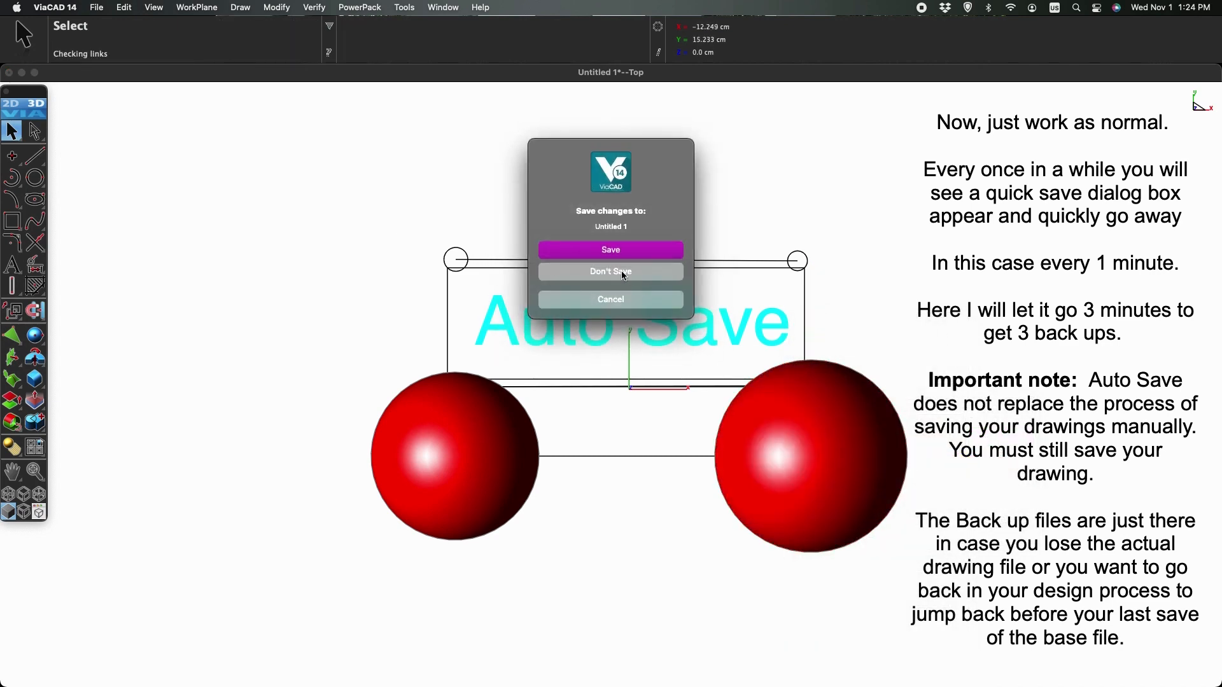
# Step: Close the drawing without saving its changes and start a new drawing
pyautogui.click(623, 274)
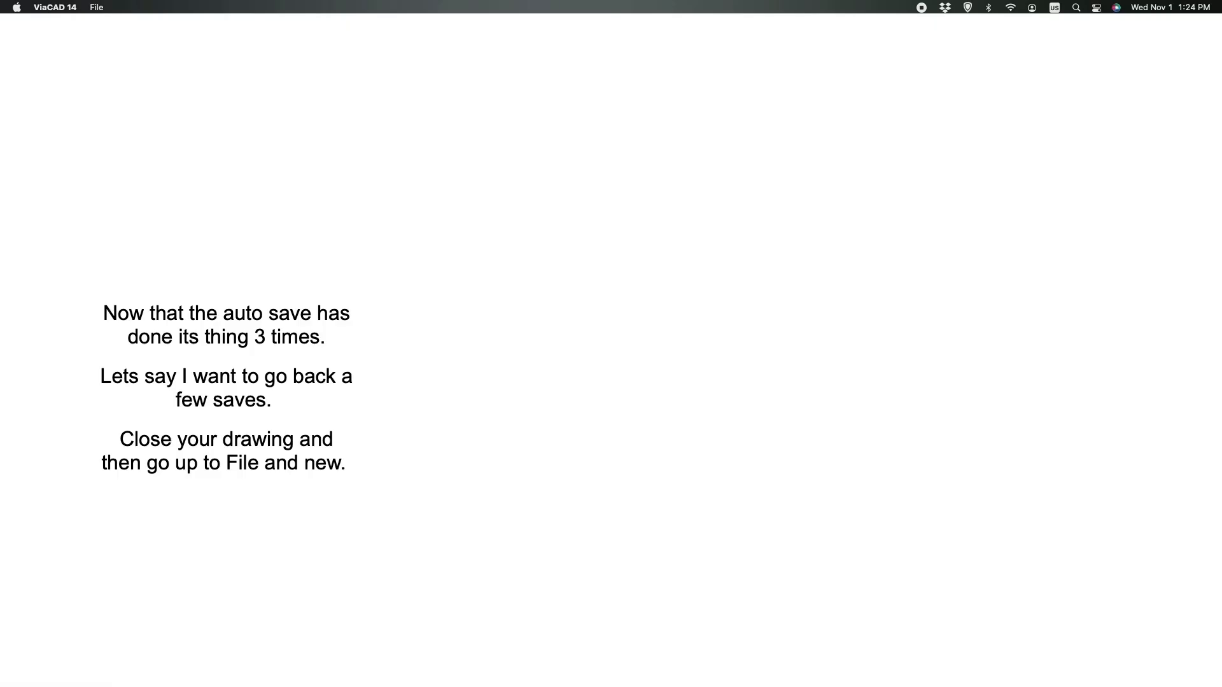
pyautogui.click(96, 8)
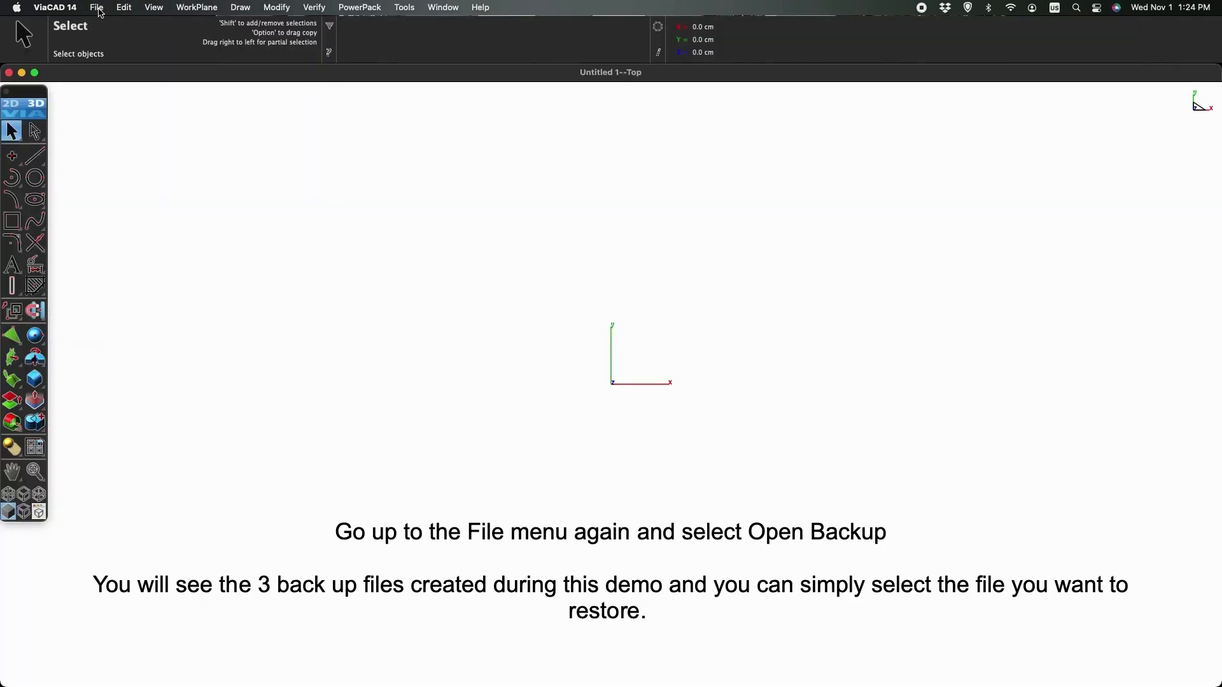
# Step: Open the backup file Untitled 1.bk3.vcp from the Backup folder to restore that earlier version of the drawing
pyautogui.click(99, 9)
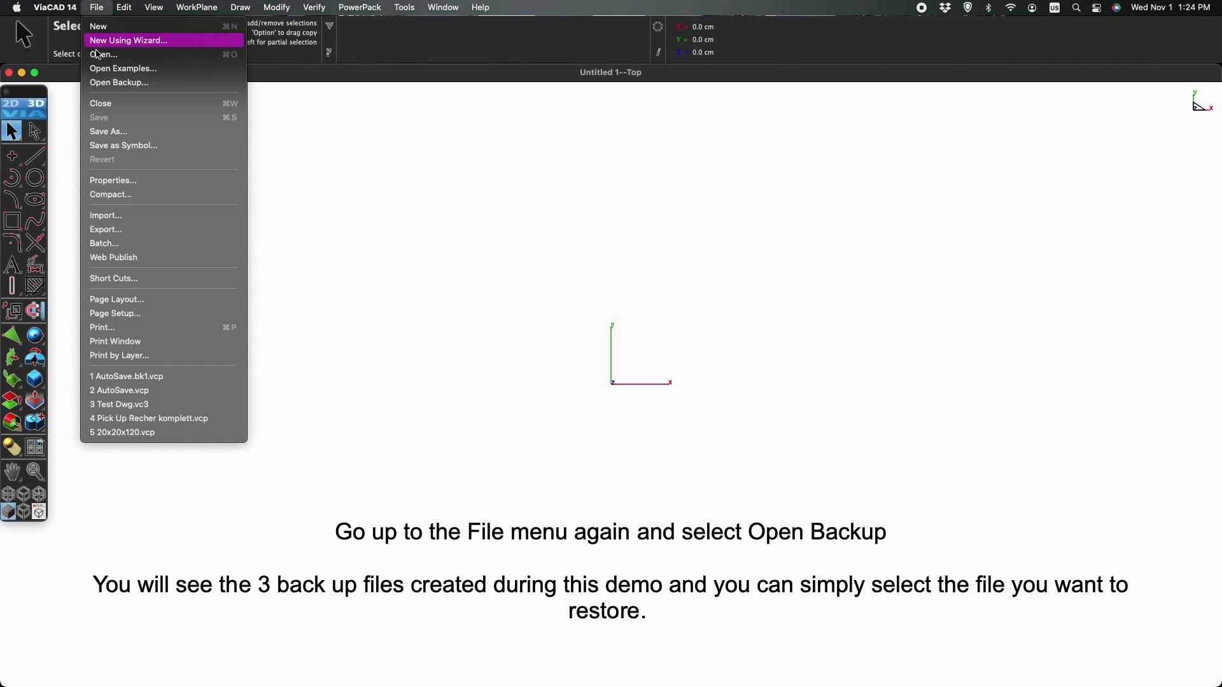
pyautogui.click(126, 83)
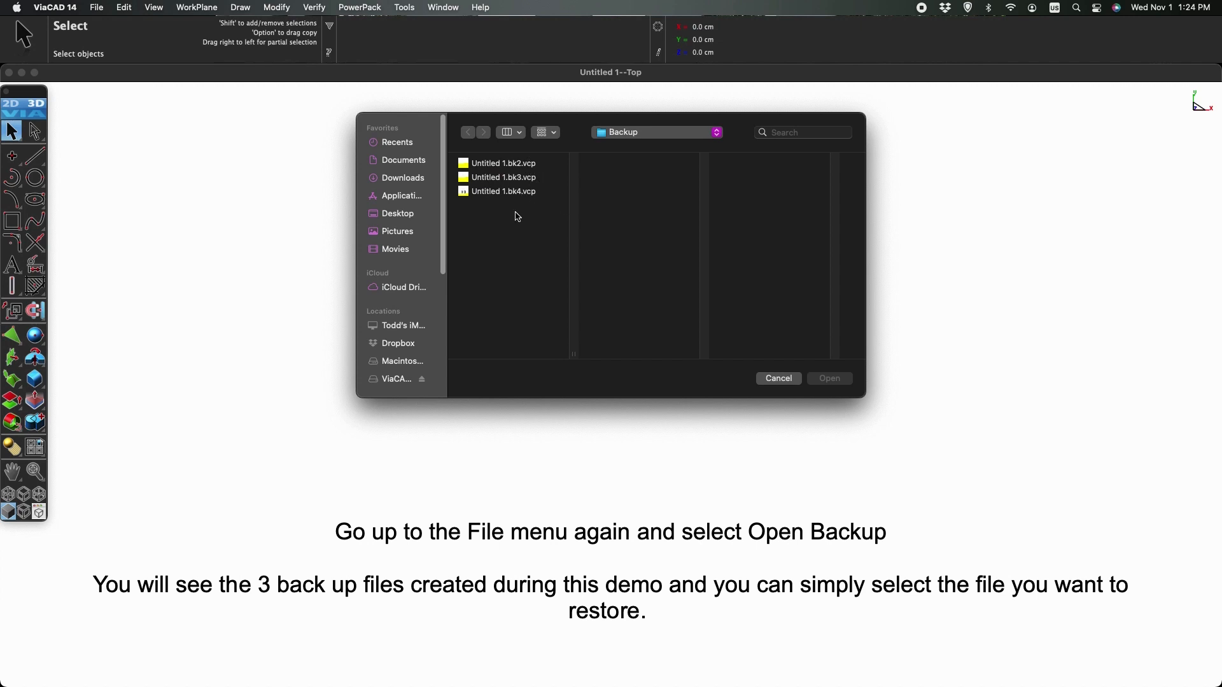
pyautogui.click(502, 178)
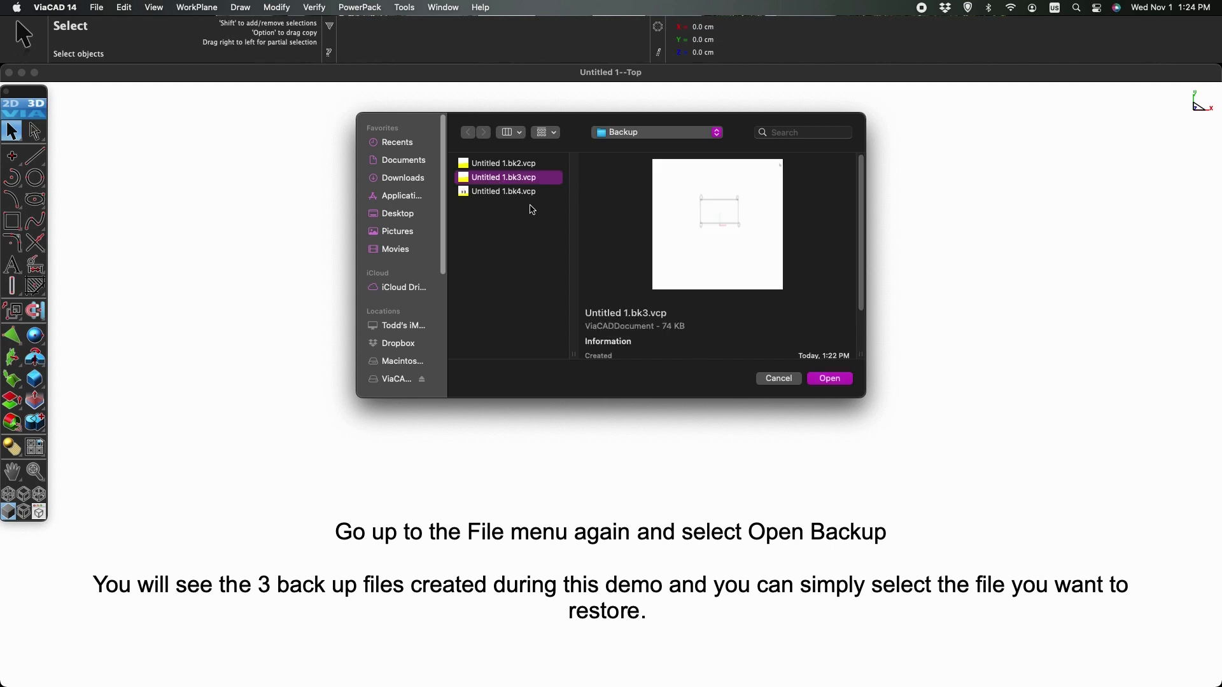
pyautogui.click(838, 383)
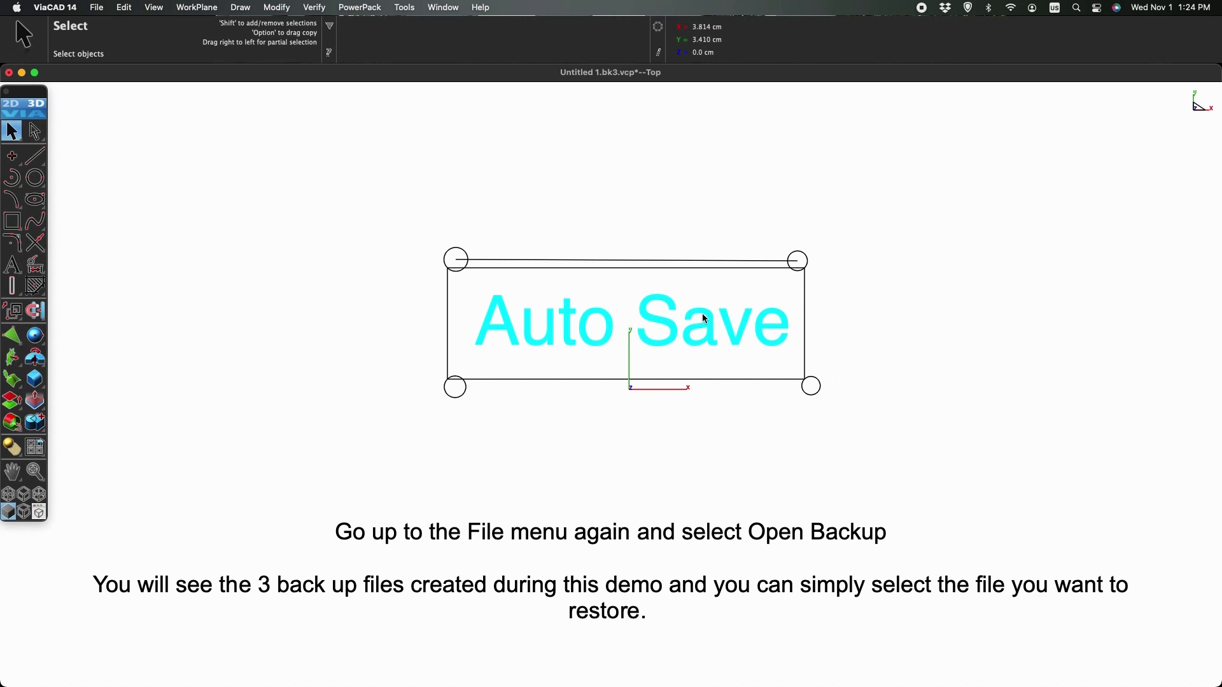